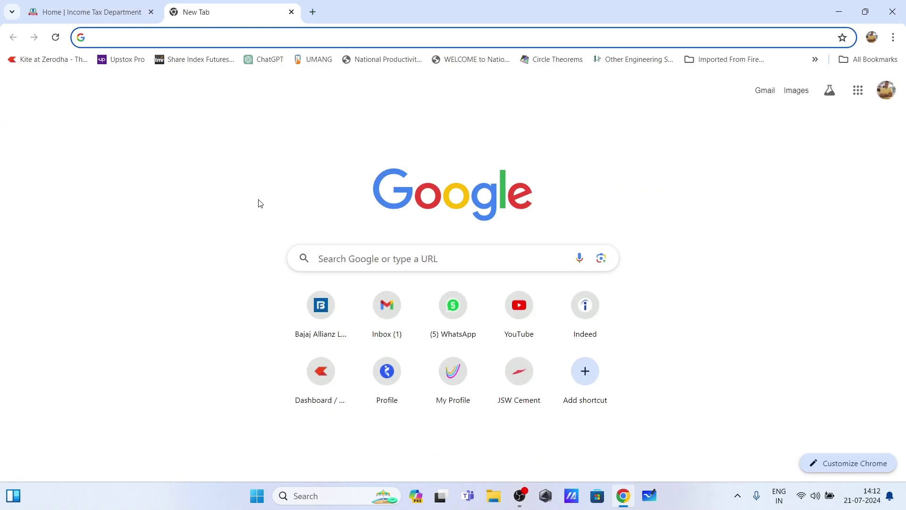
Open the Income Tax Department home page by searching for "efilling income tax", and close the older duplicate tab
{"action": "left_click", "coordinate": [412, 262]}
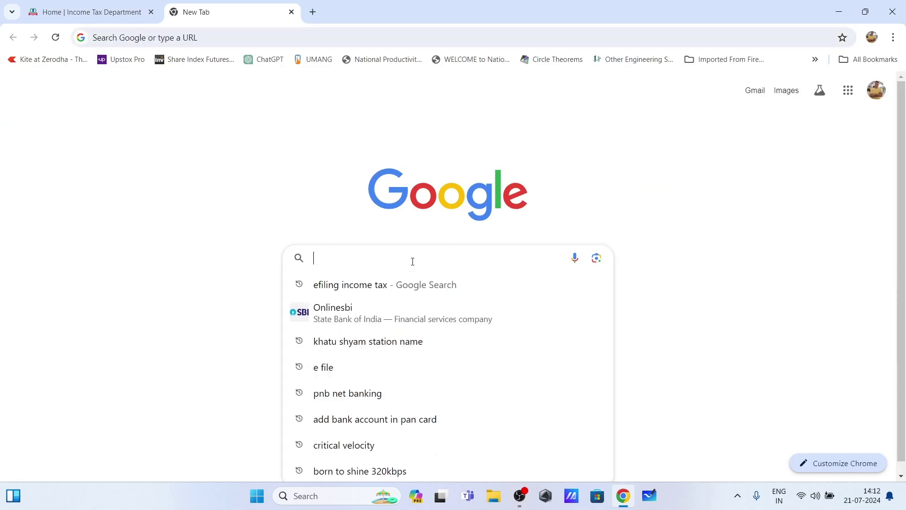
{"action": "type", "text": "efilli"}
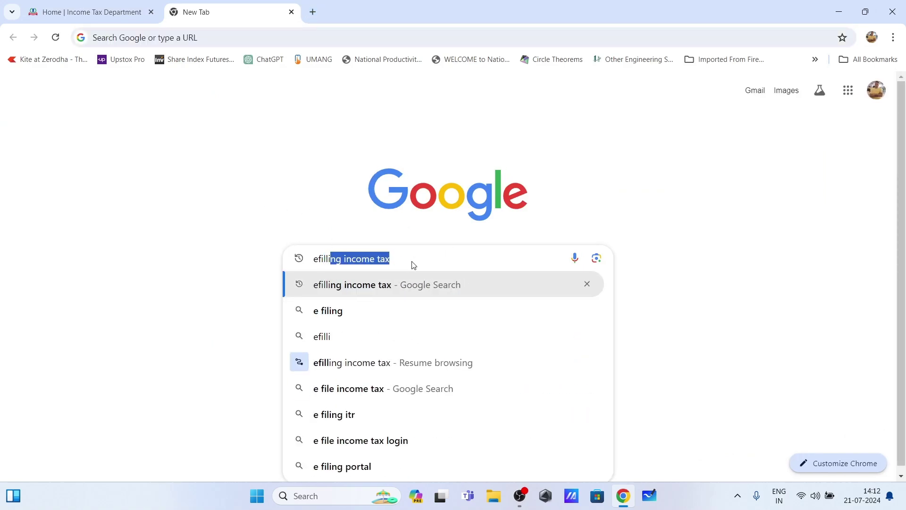
{"action": "type", "text": "ng in"}
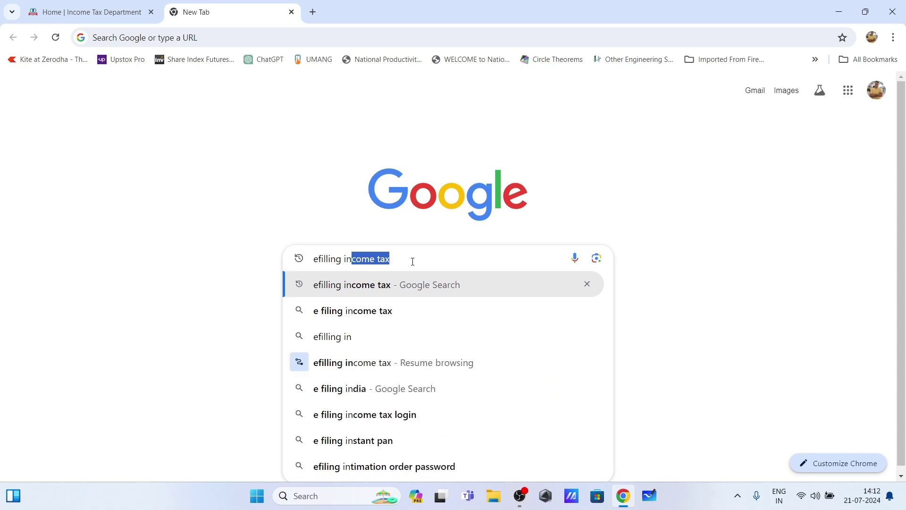
{"action": "type", "text": "come tax"}
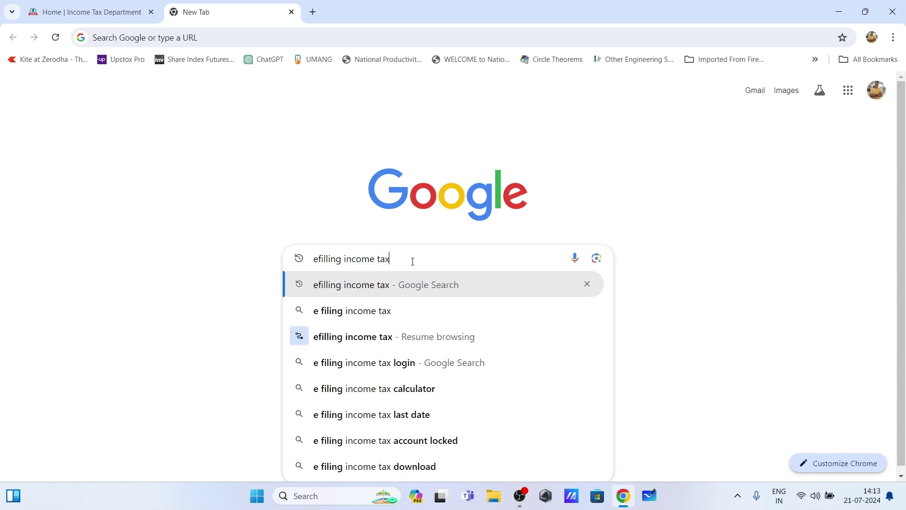
{"action": "key", "text": "Return"}
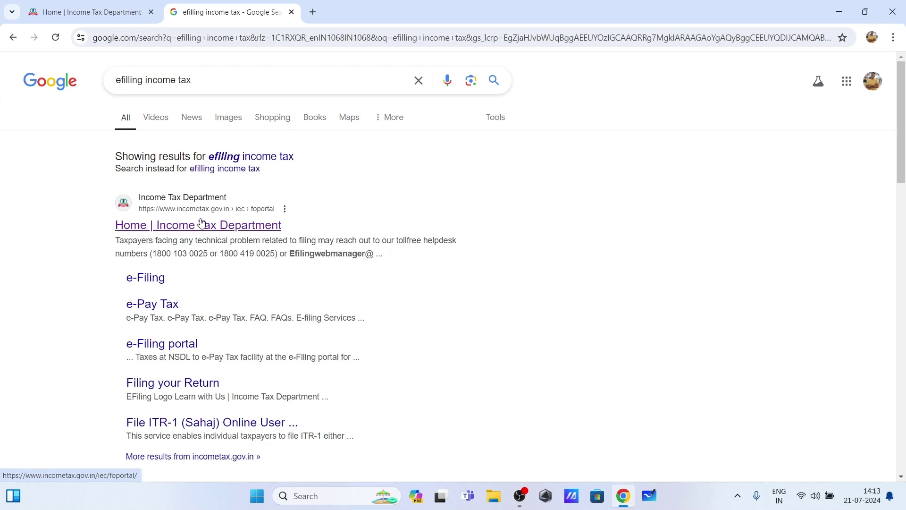
{"action": "left_click", "coordinate": [230, 230]}
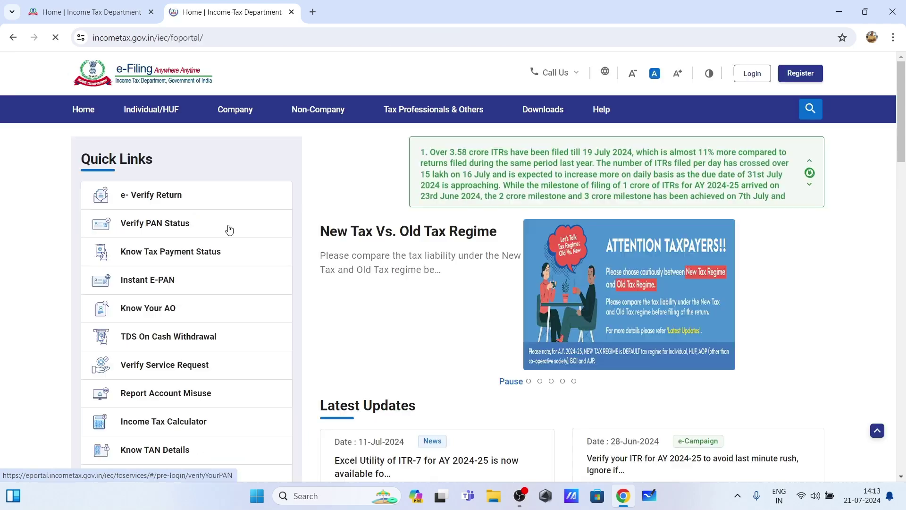
{"action": "left_click", "coordinate": [151, 13]}
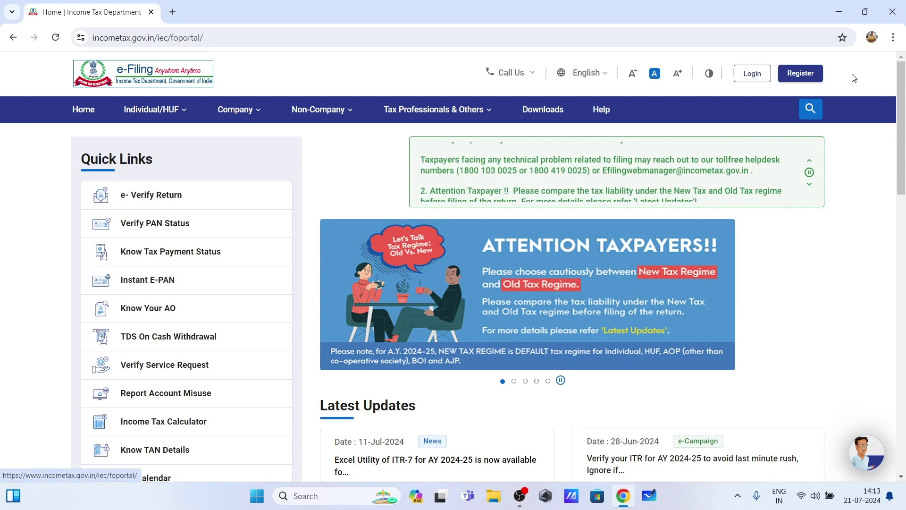
Log in to the e-Filing portal with the user ID and account password, confirming the secure access message
{"action": "left_click", "coordinate": [754, 75]}
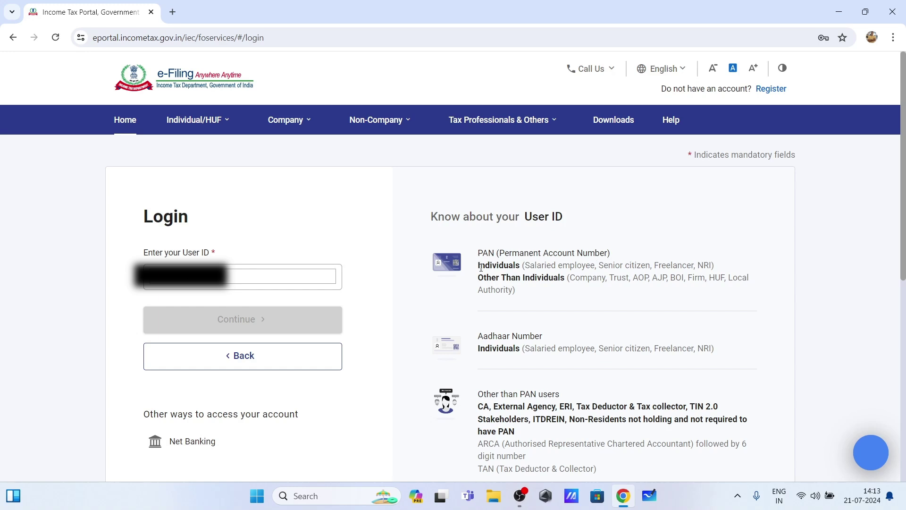
{"action": "left_click", "coordinate": [118, 299]}
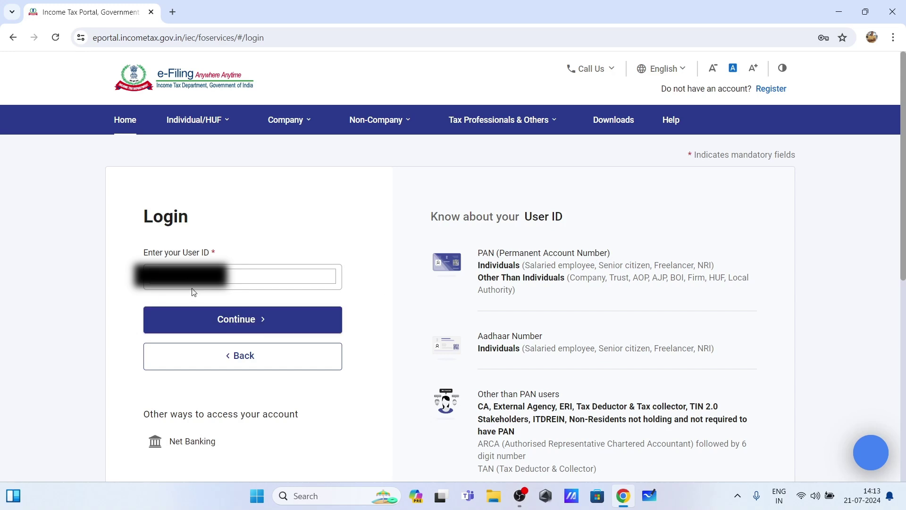
{"action": "left_click", "coordinate": [240, 326]}
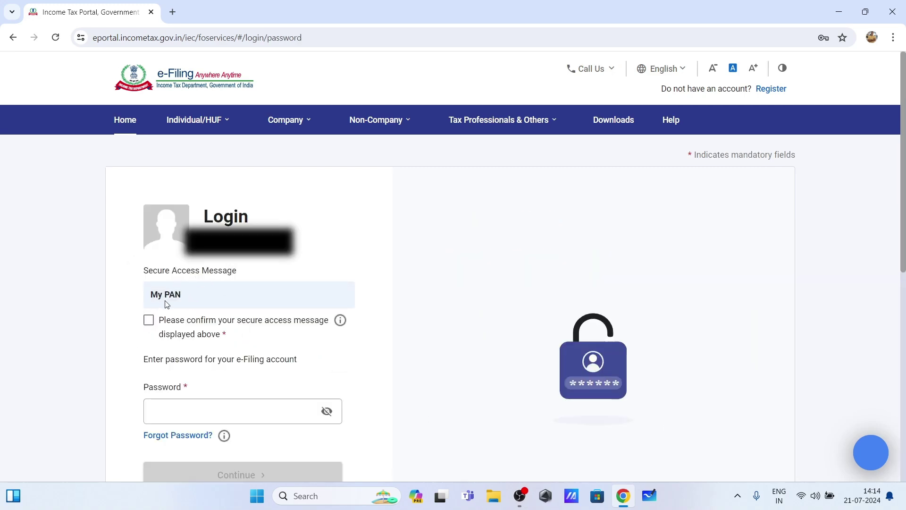
{"action": "left_click", "coordinate": [148, 325]}
{"action": "left_click", "coordinate": [179, 404]}
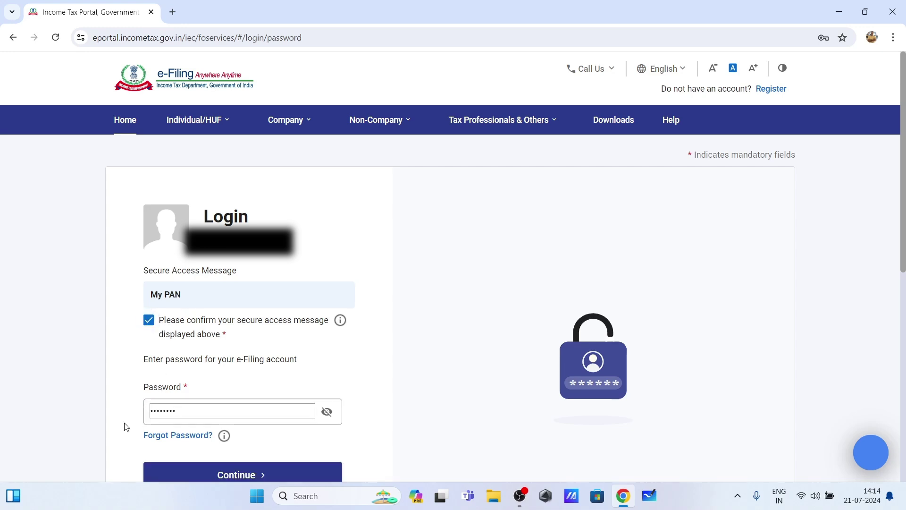
{"action": "scroll", "coordinate": [127, 427], "scroll_direction": "down", "scroll_amount": 1}
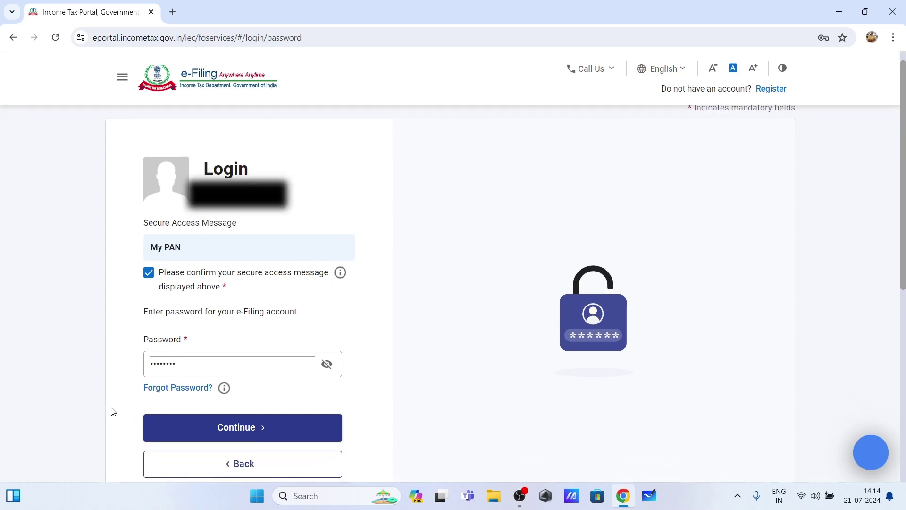
{"action": "left_click", "coordinate": [258, 431]}
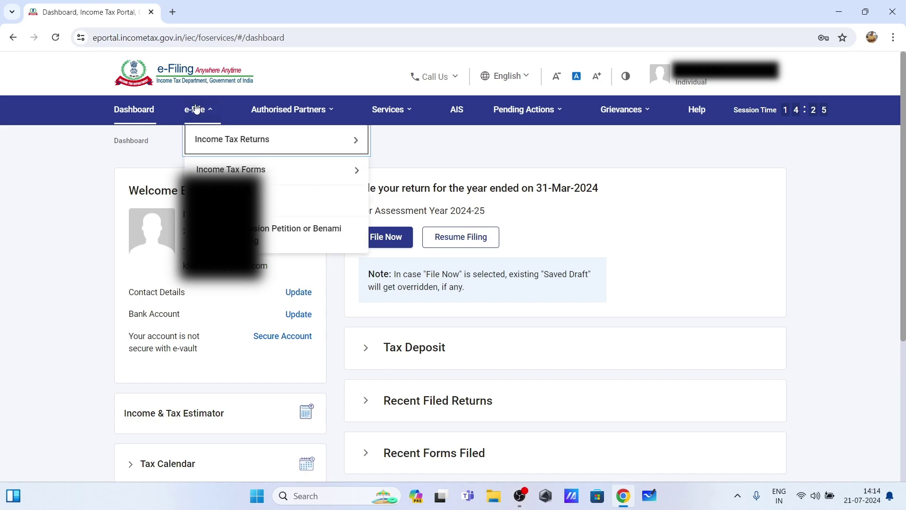
Request Form 26AS from the income tax returns options and confirm the redirect to the TDS-CPC website
{"action": "mouse_move", "coordinate": [203, 111]}
{"action": "mouse_move", "coordinate": [238, 152]}
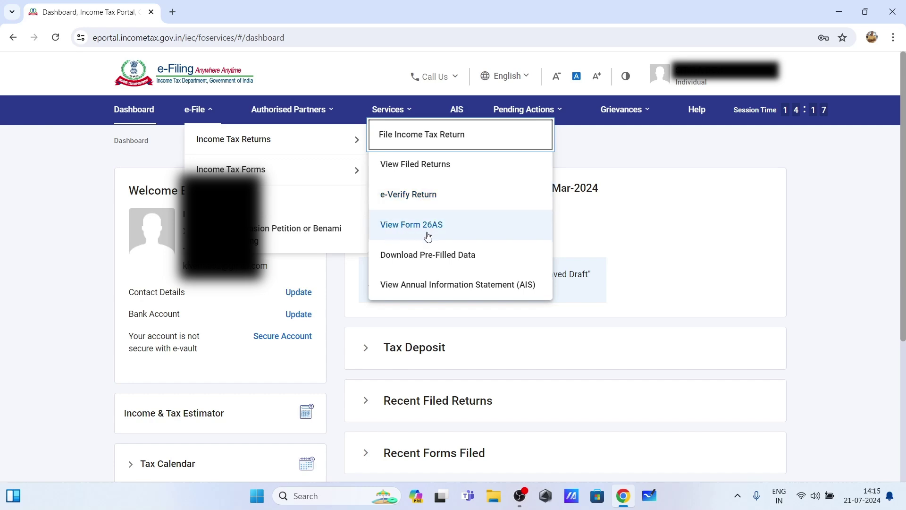
{"action": "left_click", "coordinate": [456, 230]}
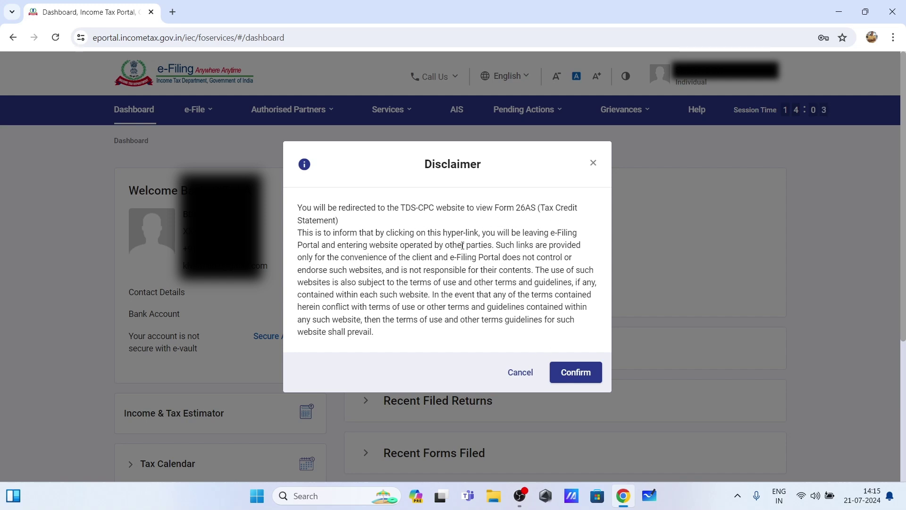
{"action": "left_click", "coordinate": [574, 374]}
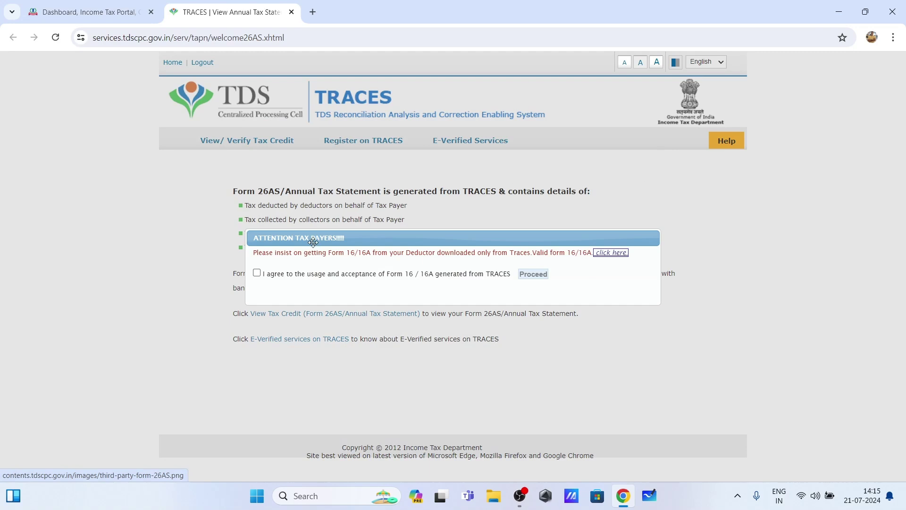
Agree to the usage of Form 16/16A on TRACES and open View Tax Credit (Form 26AS/Annual Tax Statement)
{"action": "left_click", "coordinate": [256, 273]}
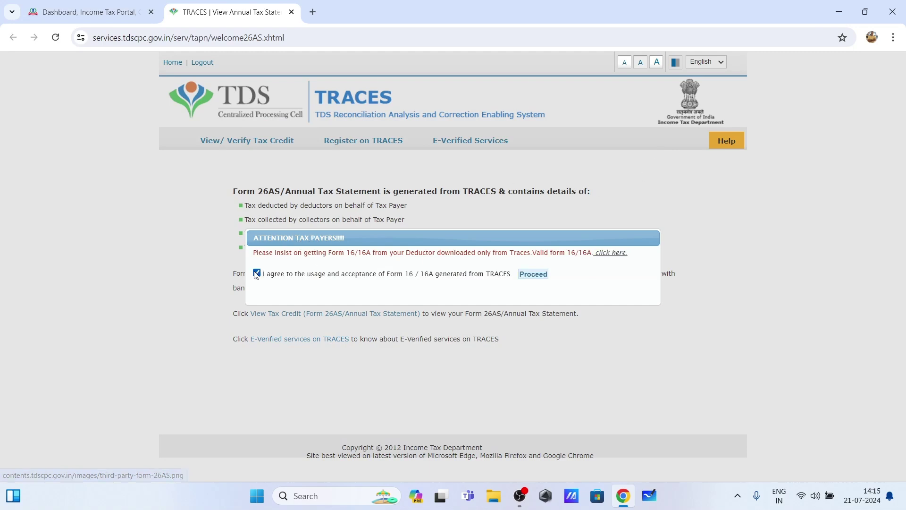
{"action": "left_click", "coordinate": [530, 276]}
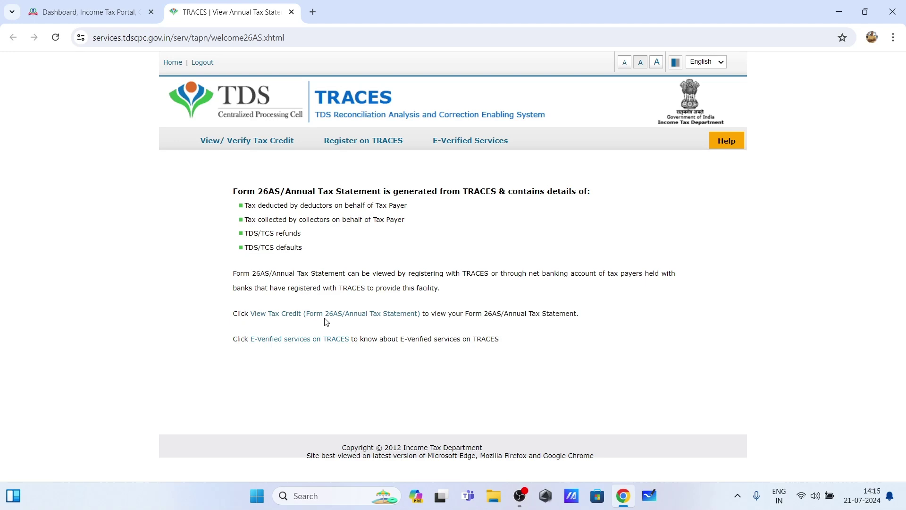
{"action": "left_click", "coordinate": [372, 317]}
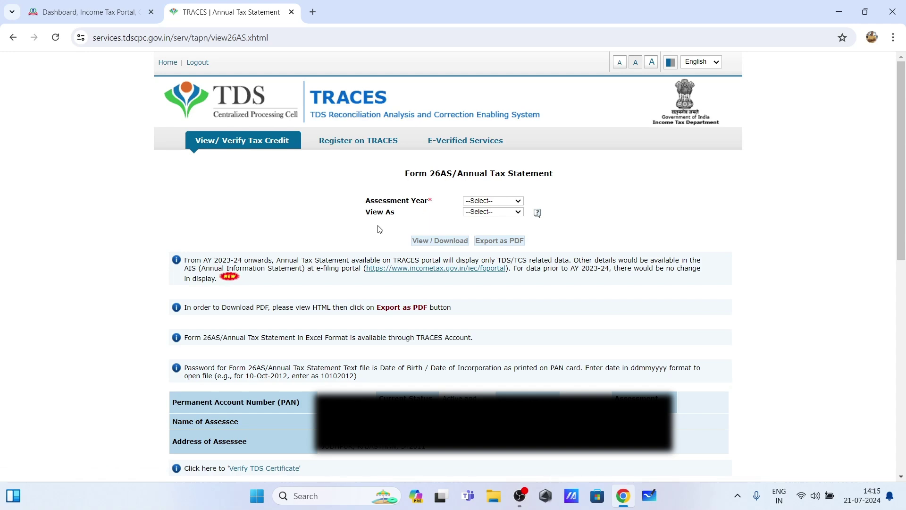
Display the Form 26AS statement for assessment year 2024-25 in HTML format
{"action": "left_click", "coordinate": [496, 204]}
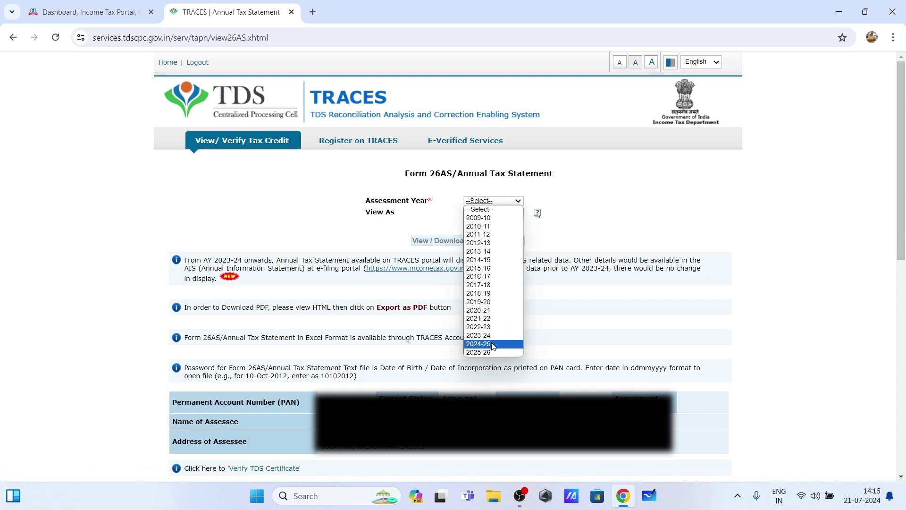
{"action": "left_click", "coordinate": [494, 345]}
{"action": "left_click", "coordinate": [497, 216]}
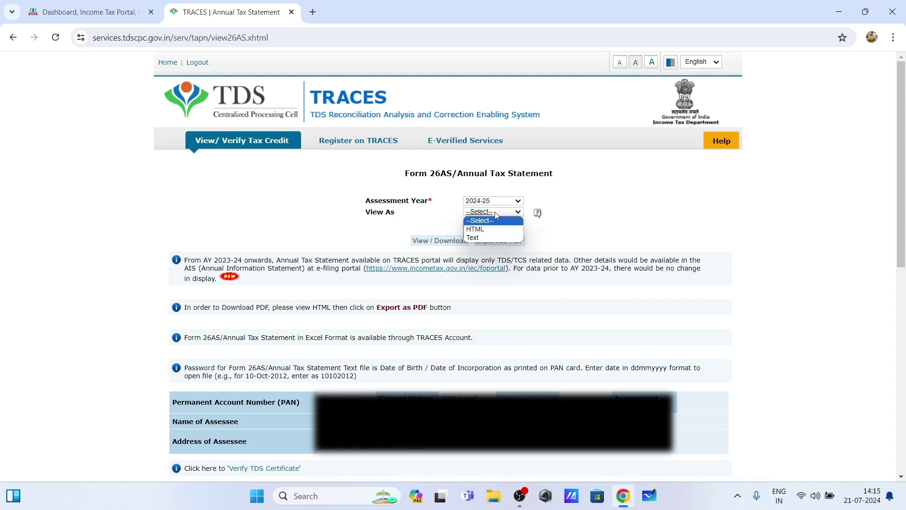
{"action": "left_click", "coordinate": [495, 230]}
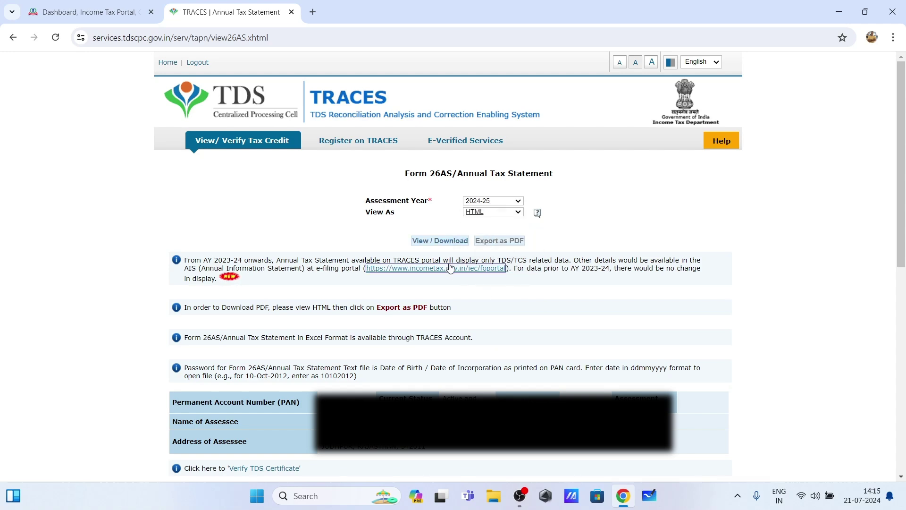
{"action": "left_click", "coordinate": [444, 241]}
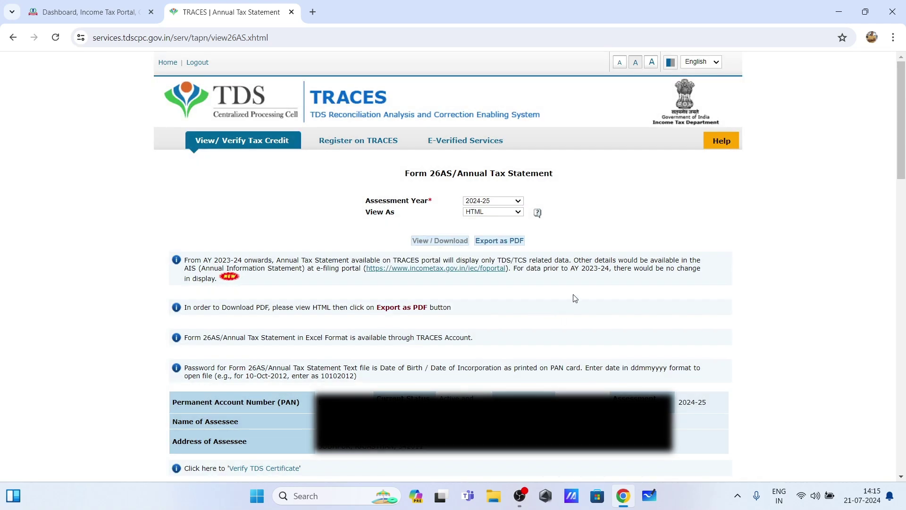
Review the tax deducted at source entries and the other parts of the annual tax statement
{"action": "scroll", "coordinate": [575, 298], "scroll_direction": "down", "scroll_amount": 2}
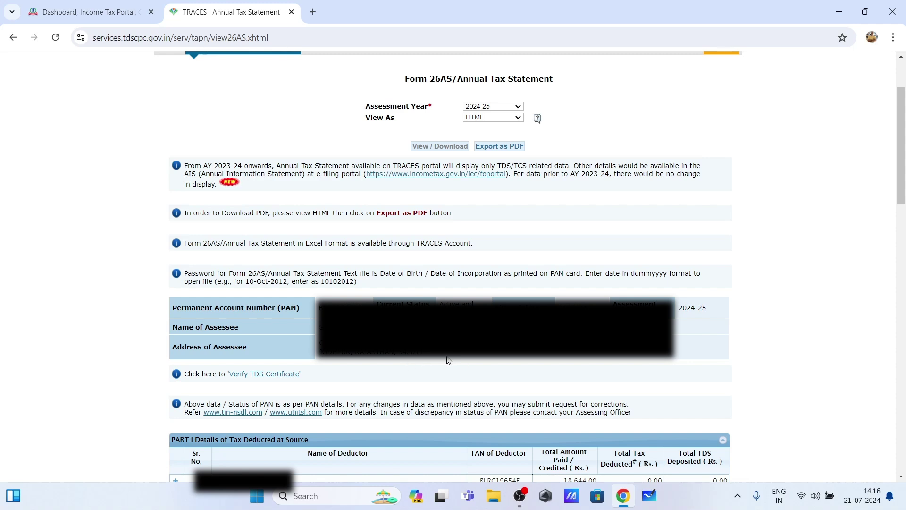
{"action": "scroll", "coordinate": [448, 361], "scroll_direction": "down", "scroll_amount": 4}
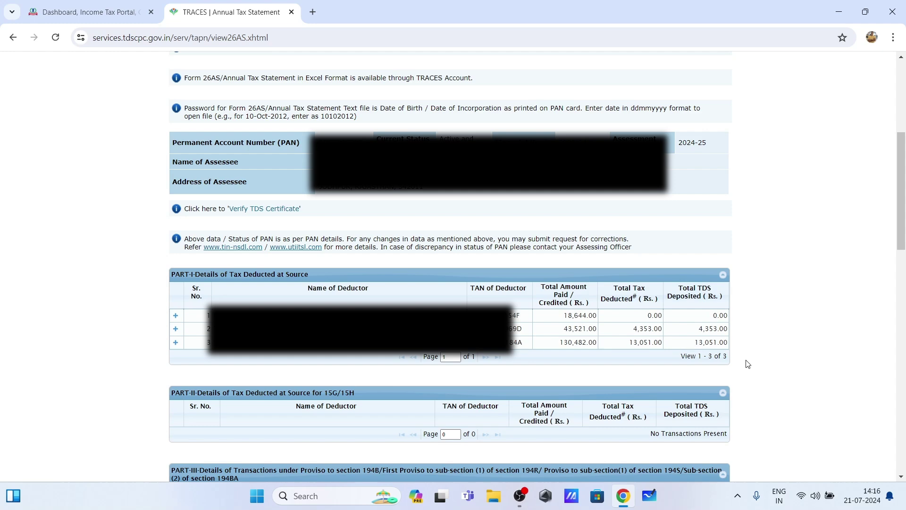
{"action": "scroll", "coordinate": [747, 364], "scroll_direction": "down", "scroll_amount": 6}
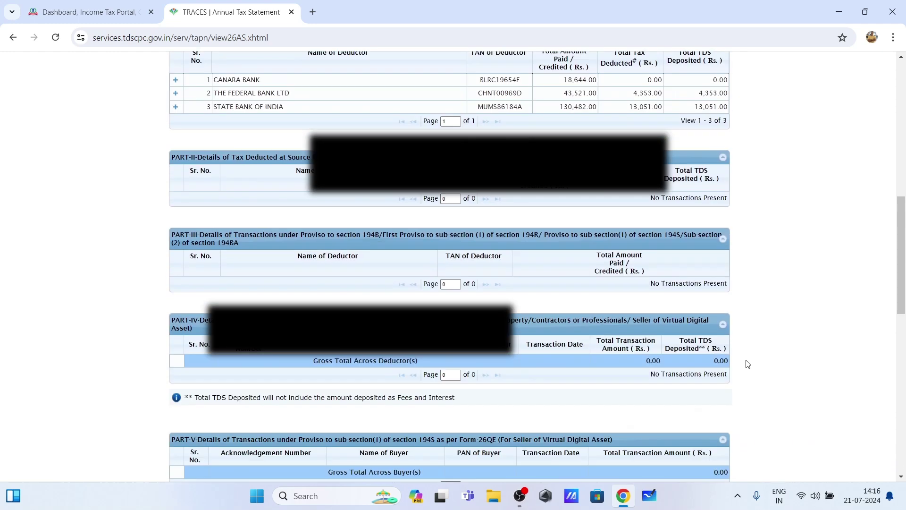
{"action": "scroll", "coordinate": [748, 364], "scroll_direction": "down", "scroll_amount": 5}
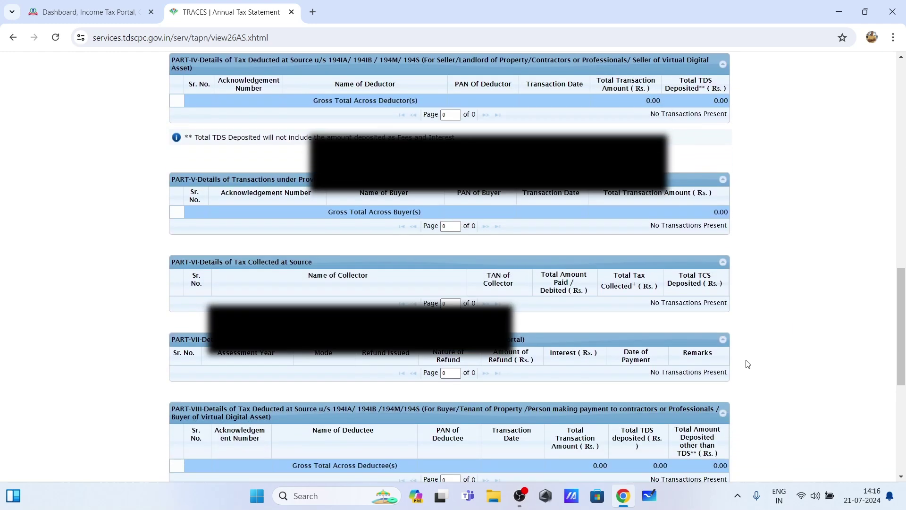
{"action": "scroll", "coordinate": [748, 364], "scroll_direction": "up", "scroll_amount": 12}
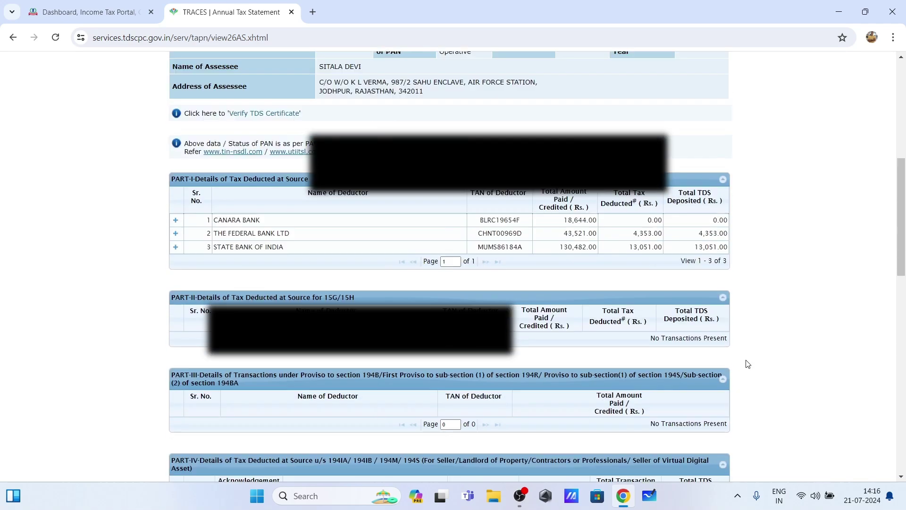
{"action": "scroll", "coordinate": [748, 364], "scroll_direction": "up", "scroll_amount": 5}
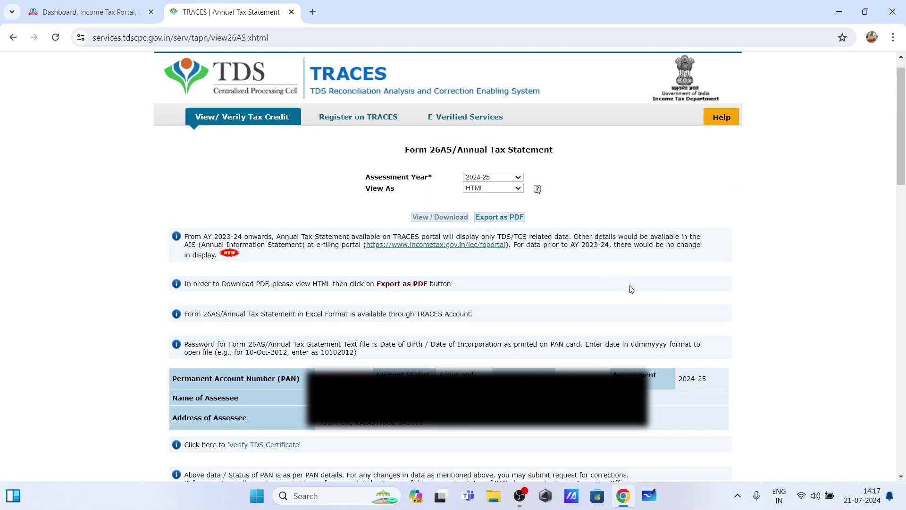
Export the annual tax statement as a PDF and open the downloaded file to look through its pages
{"action": "left_click", "coordinate": [507, 221]}
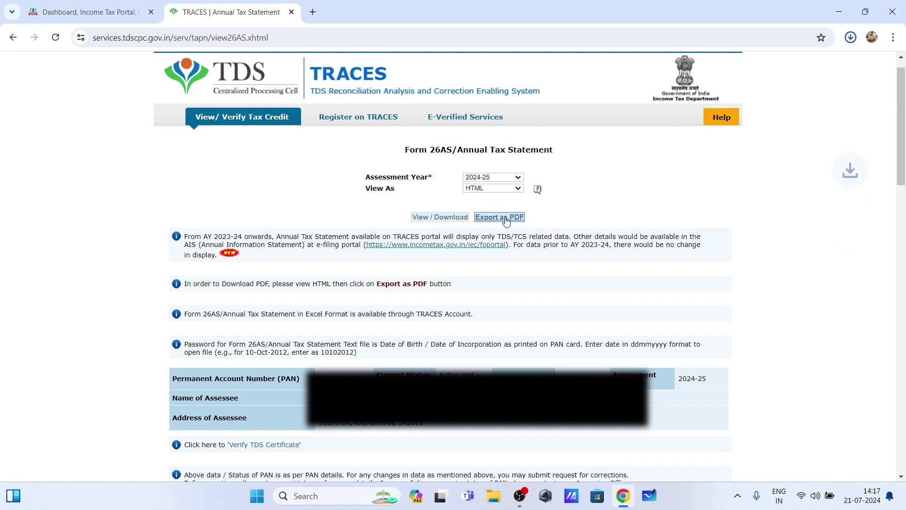
{"action": "left_click", "coordinate": [851, 37]}
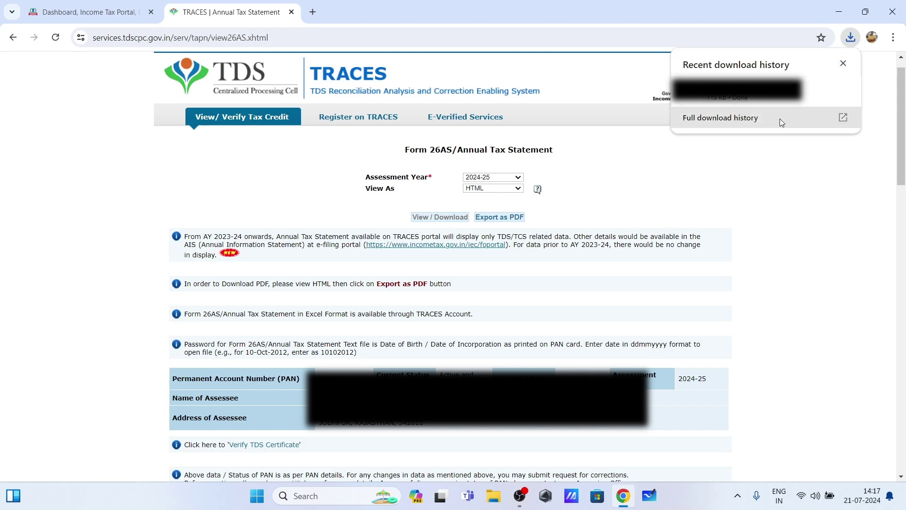
{"action": "left_click", "coordinate": [782, 99]}
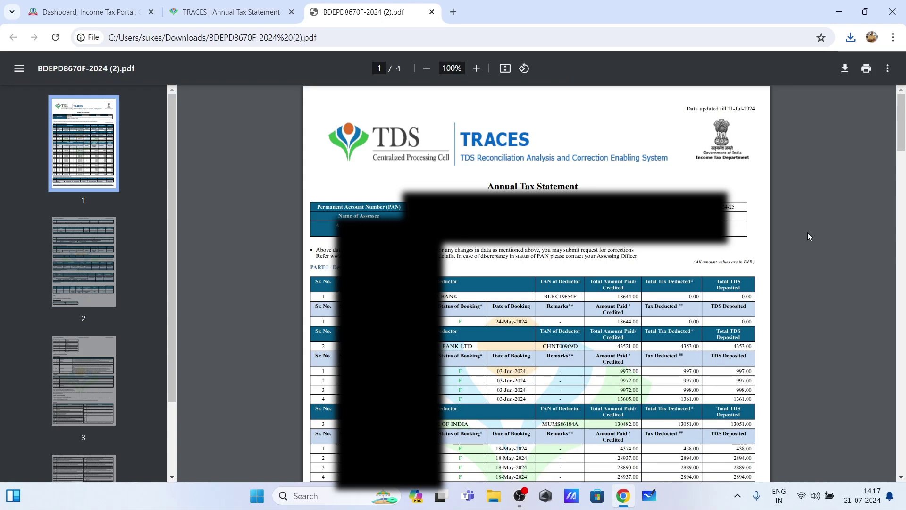
{"action": "scroll", "coordinate": [808, 237], "scroll_direction": "down", "scroll_amount": 4}
{"action": "scroll", "coordinate": [808, 233], "scroll_direction": "down", "scroll_amount": 10}
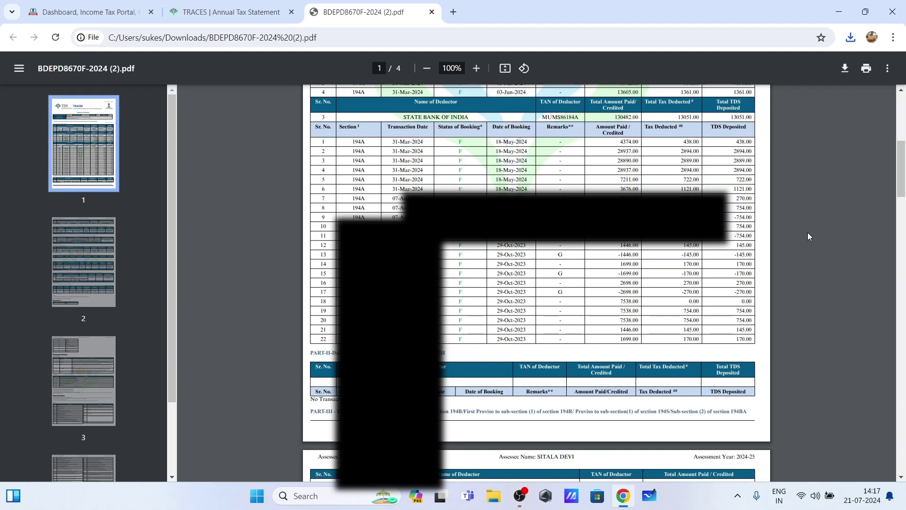
{"action": "scroll", "coordinate": [808, 232], "scroll_direction": "up", "scroll_amount": 10}
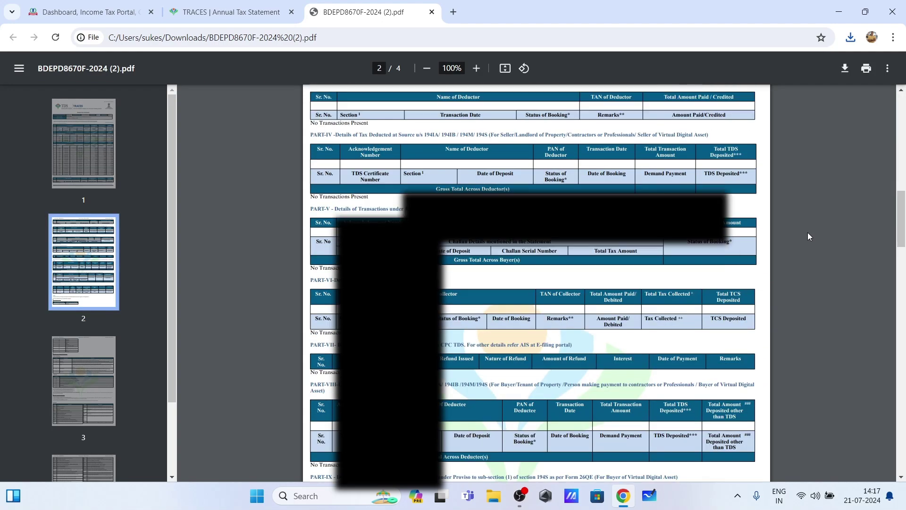
{"action": "scroll", "coordinate": [808, 232], "scroll_direction": "up", "scroll_amount": 5}
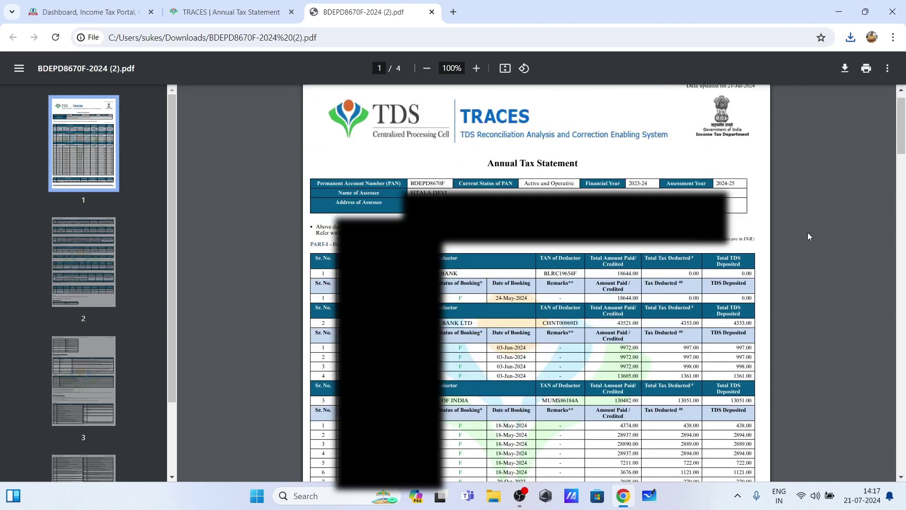
Close the PDF, return to the e-Filing dashboard and begin the assessment year 2024-25 return with Online as the filing mode
{"action": "left_click", "coordinate": [431, 13]}
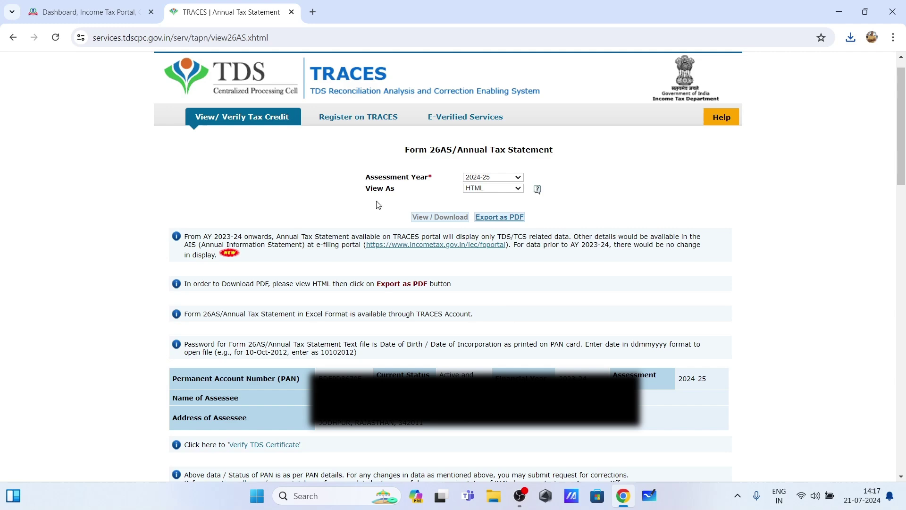
{"action": "left_click", "coordinate": [81, 12]}
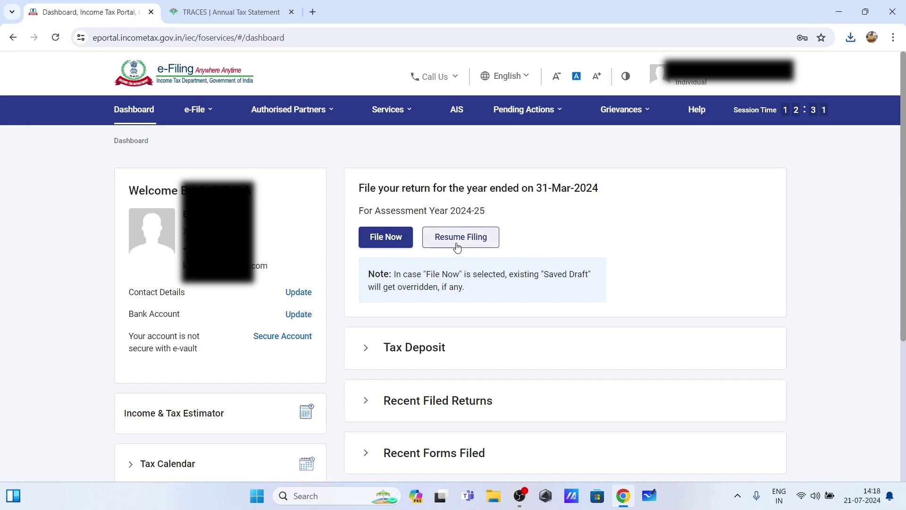
{"action": "left_click", "coordinate": [385, 243]}
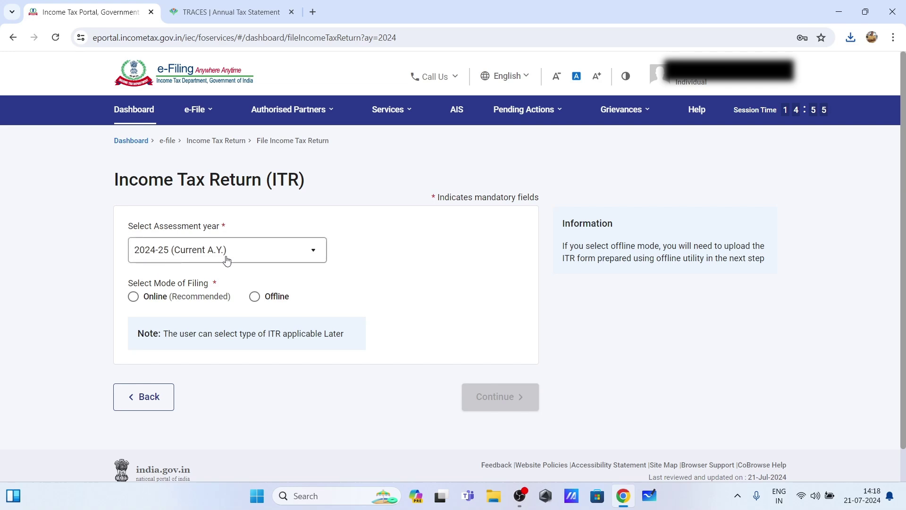
{"action": "left_click", "coordinate": [134, 299]}
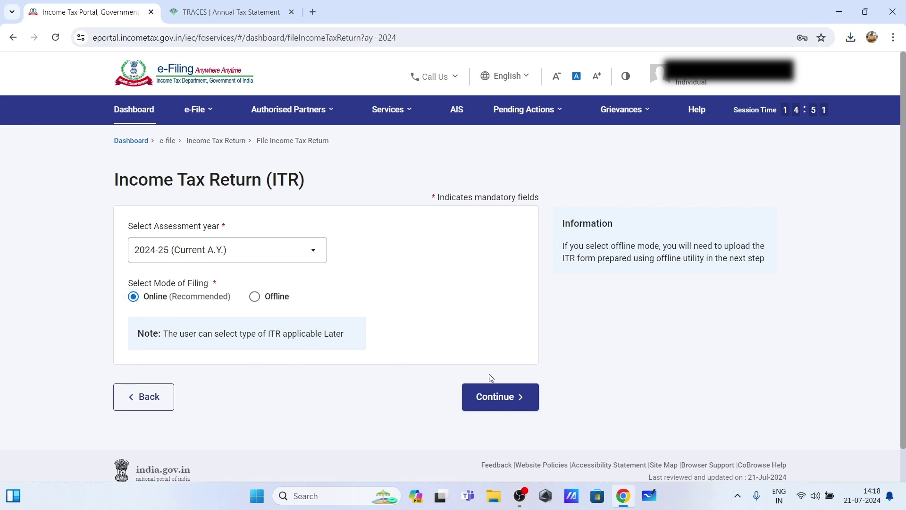
{"action": "left_click", "coordinate": [497, 407]}
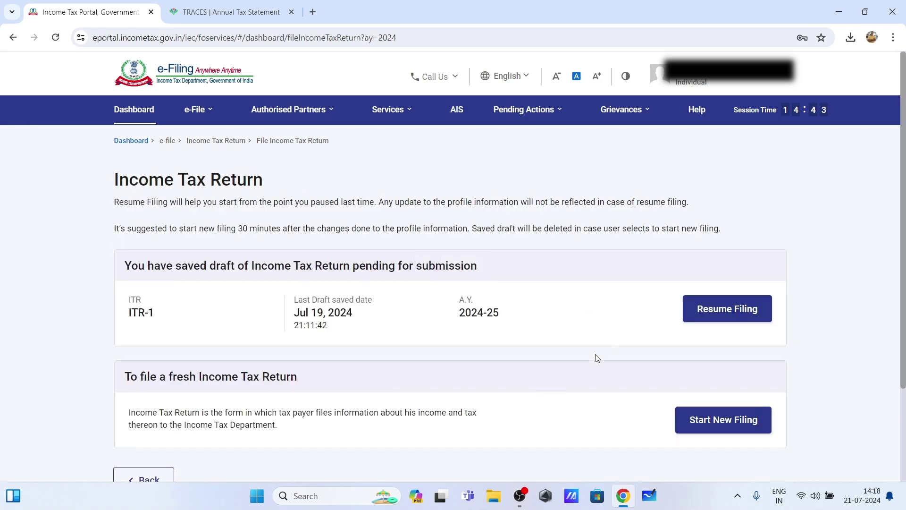
Start a new filing instead of resuming the saved draft, and continue with Individual as the applicable status
{"action": "scroll", "coordinate": [595, 359], "scroll_direction": "down", "scroll_amount": 2}
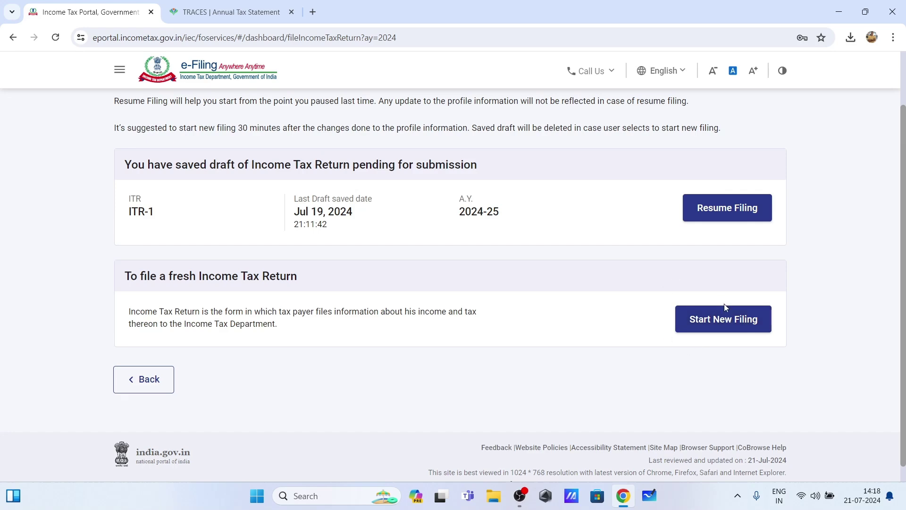
{"action": "left_click", "coordinate": [730, 324]}
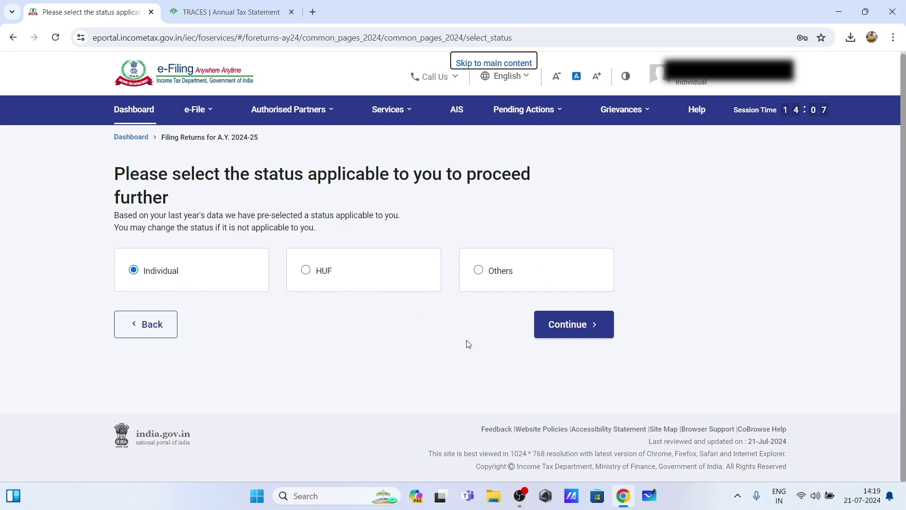
{"action": "left_click", "coordinate": [570, 333]}
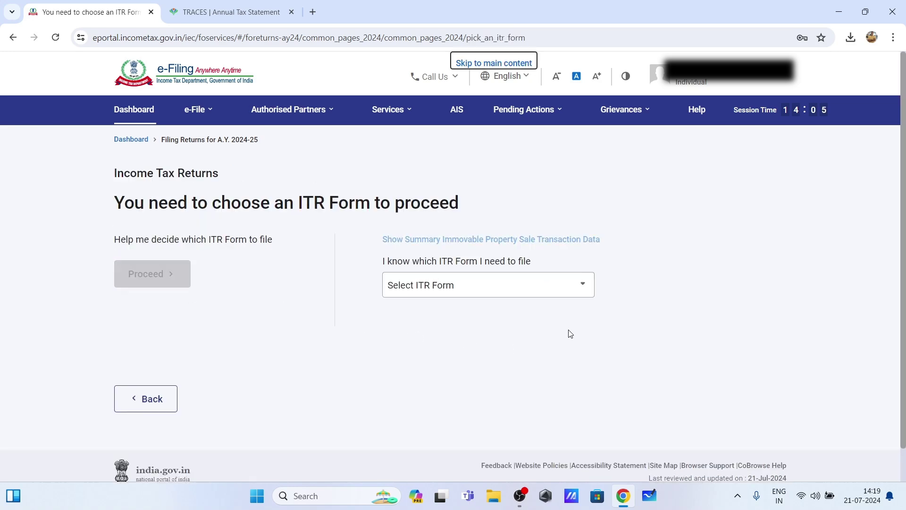
Choose ITR-1 as the form to file, proceed with it and acknowledge the new tax regime notice
{"action": "left_click", "coordinate": [546, 288]}
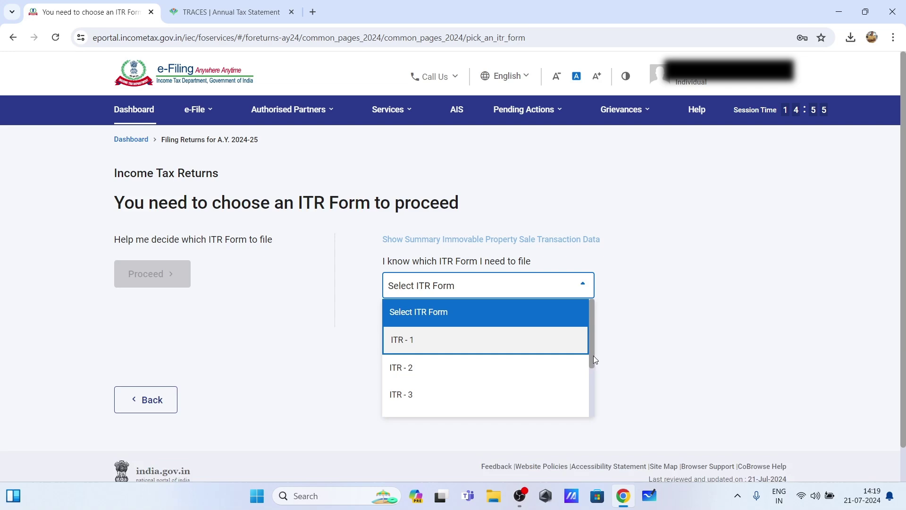
{"action": "left_click_drag", "start_coordinate": [593, 359], "coordinate": [604, 338]}
{"action": "left_click", "coordinate": [471, 347]}
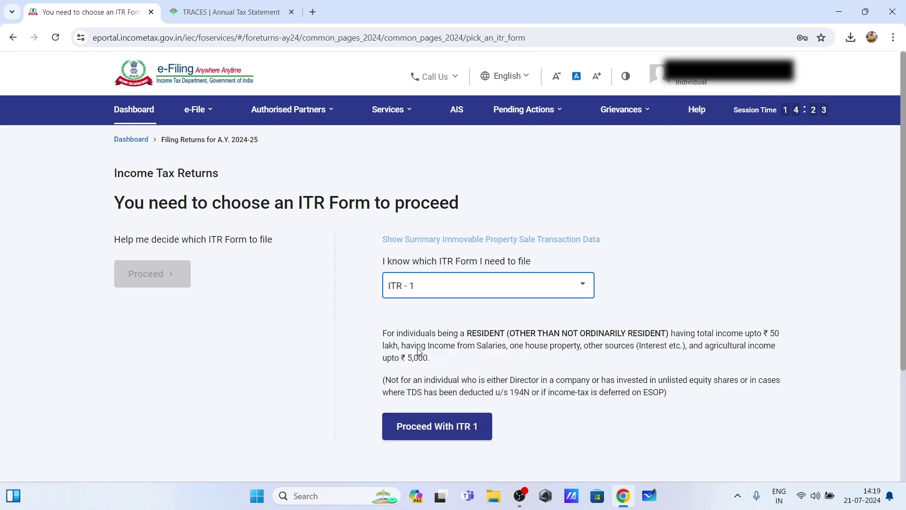
{"action": "left_click", "coordinate": [451, 435]}
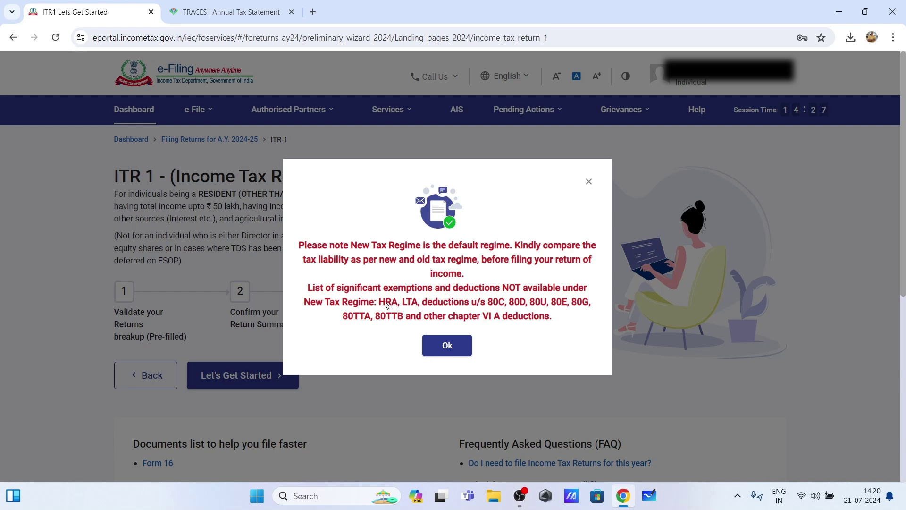
{"action": "left_click", "coordinate": [448, 347]}
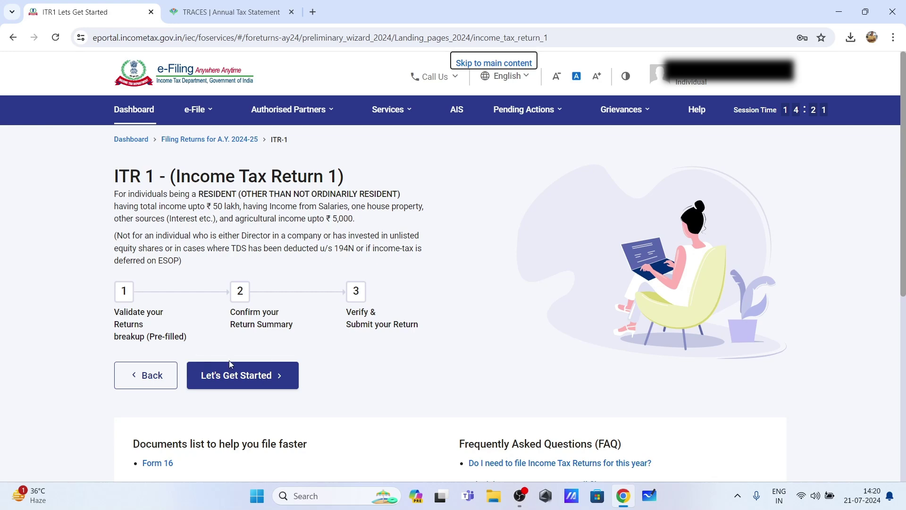
Get started with ITR-1 and give Others as the reason for filing the income tax return
{"action": "left_click", "coordinate": [255, 381]}
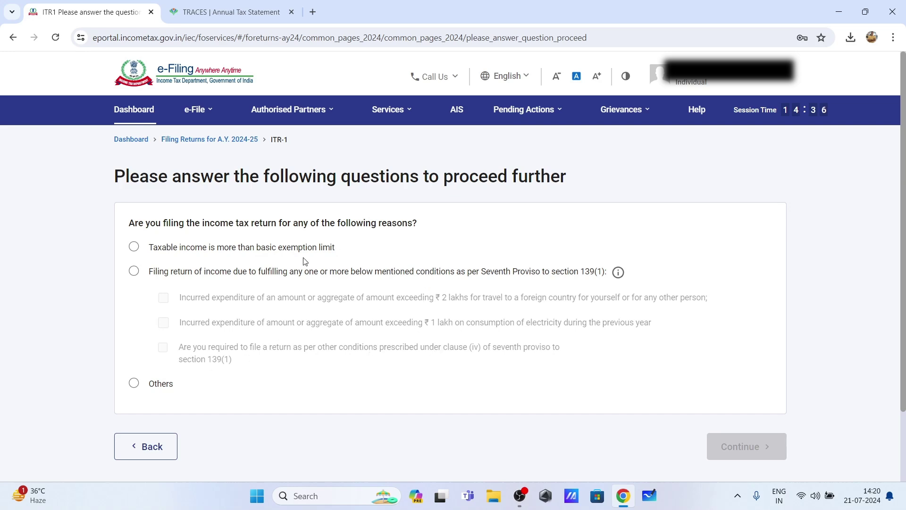
{"action": "left_click", "coordinate": [134, 387]}
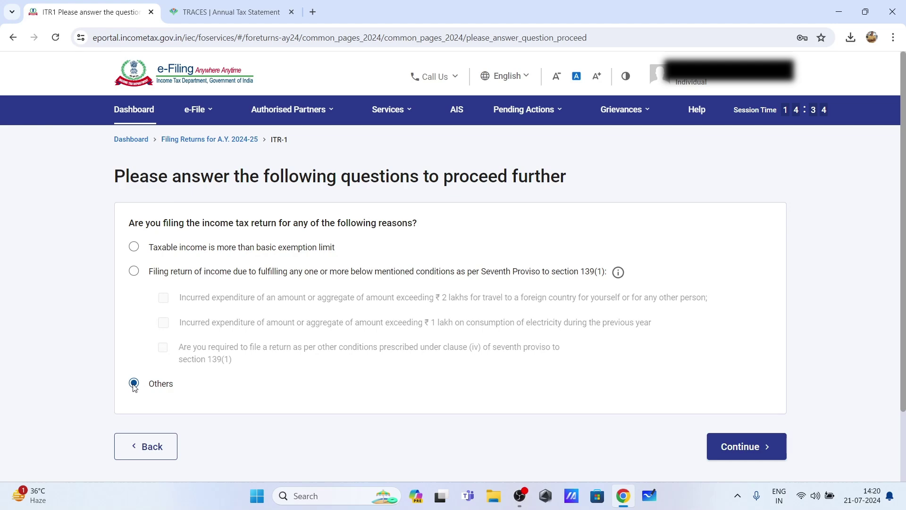
{"action": "left_click", "coordinate": [753, 451]}
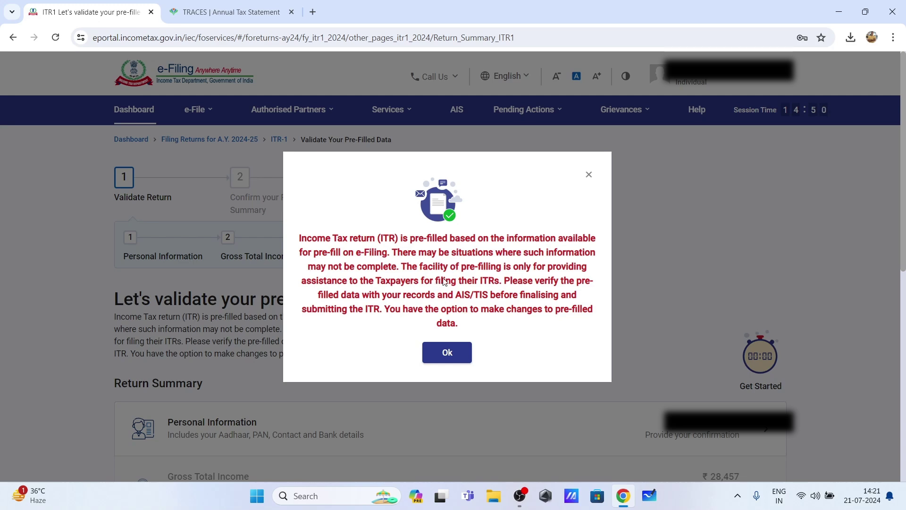
Acknowledge the pre-filled data notice and open the Personal Information section of the return summary
{"action": "left_click", "coordinate": [446, 354]}
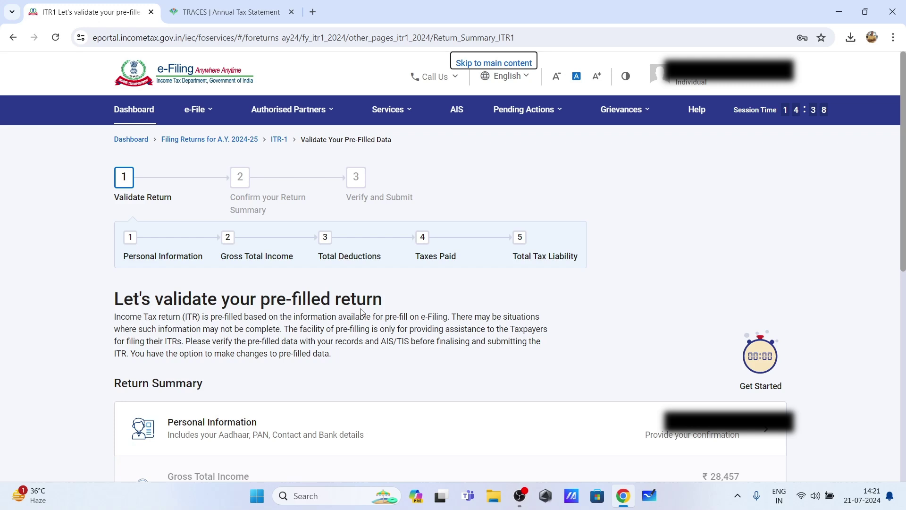
{"action": "scroll", "coordinate": [639, 352], "scroll_direction": "down", "scroll_amount": 2}
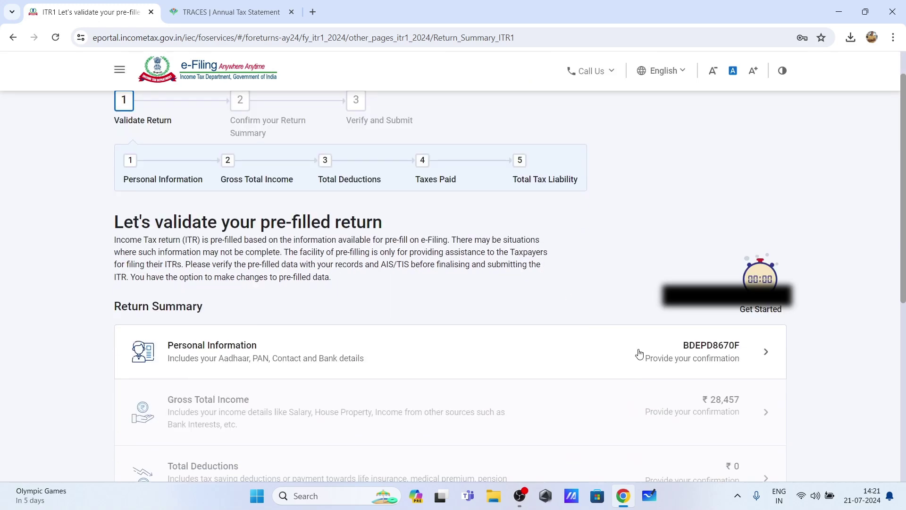
{"action": "scroll", "coordinate": [639, 353], "scroll_direction": "down", "scroll_amount": 1}
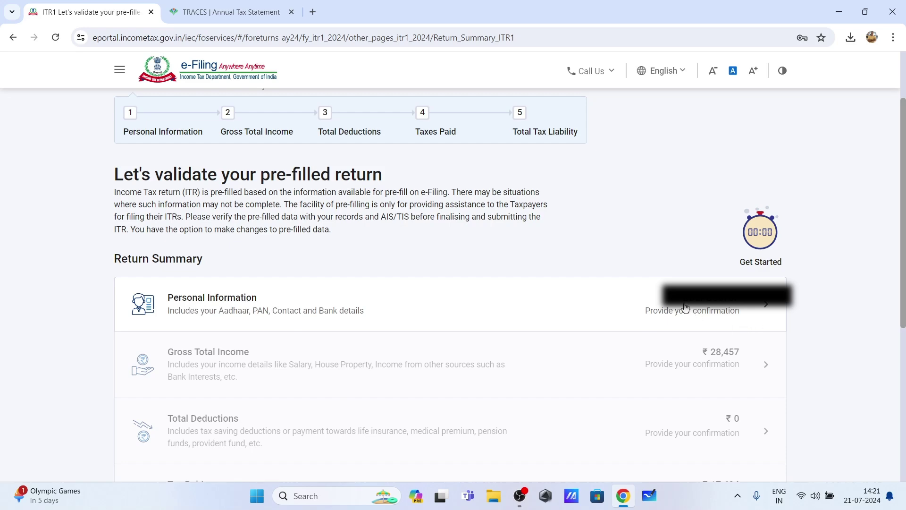
{"action": "left_click", "coordinate": [762, 304]}
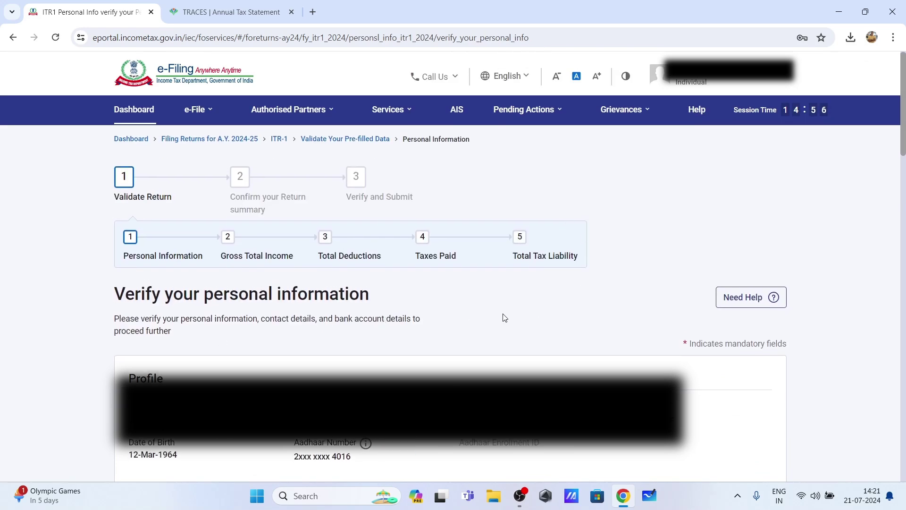
Look over the profile and contact details and set the Nature of Employment to Others
{"action": "scroll", "coordinate": [504, 317], "scroll_direction": "down", "scroll_amount": 3}
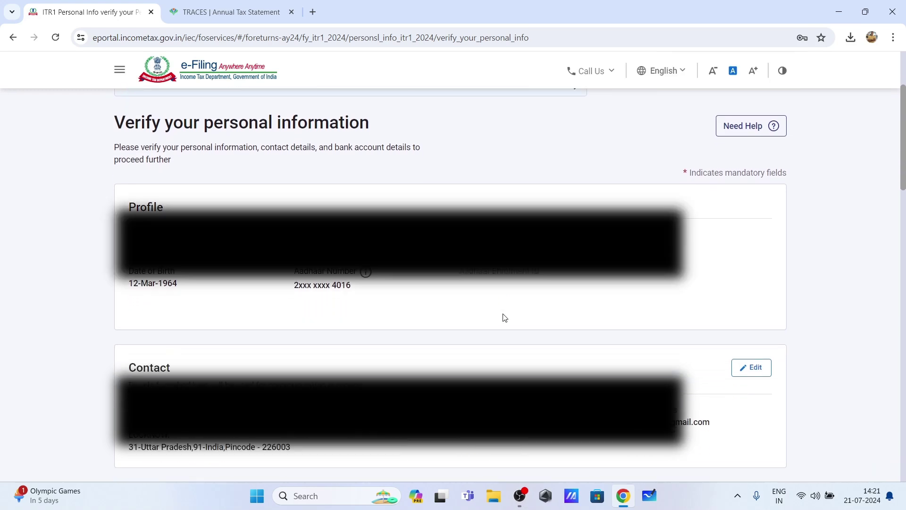
{"action": "scroll", "coordinate": [504, 317], "scroll_direction": "down", "scroll_amount": 1}
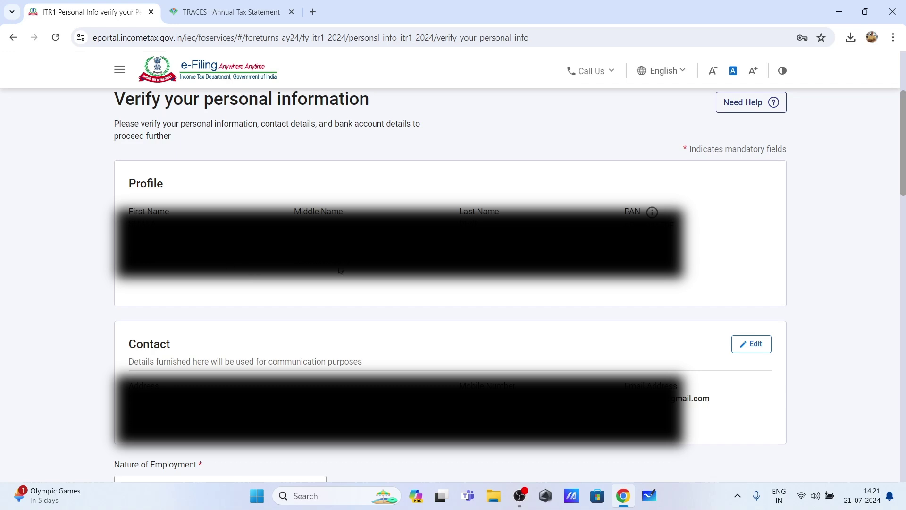
{"action": "scroll", "coordinate": [373, 289], "scroll_direction": "down", "scroll_amount": 2}
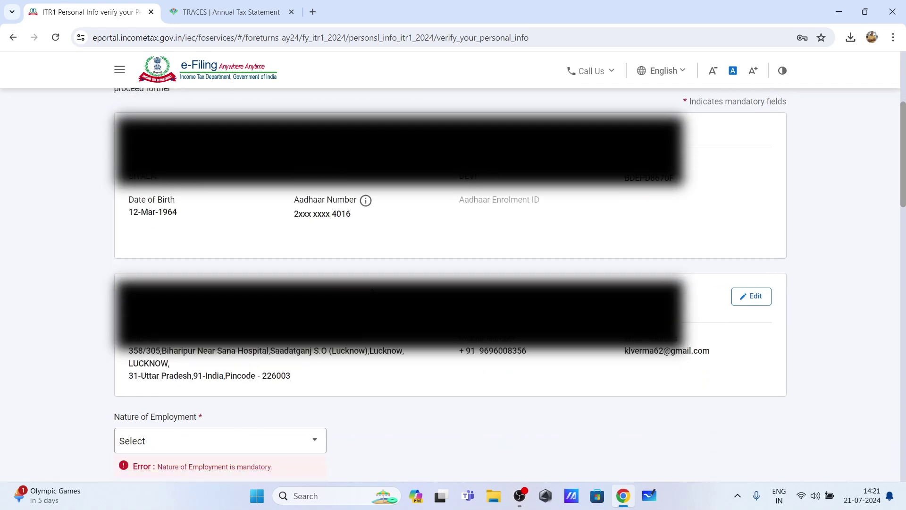
{"action": "scroll", "coordinate": [518, 356], "scroll_direction": "down", "scroll_amount": 2}
{"action": "scroll", "coordinate": [370, 330], "scroll_direction": "down", "scroll_amount": 2}
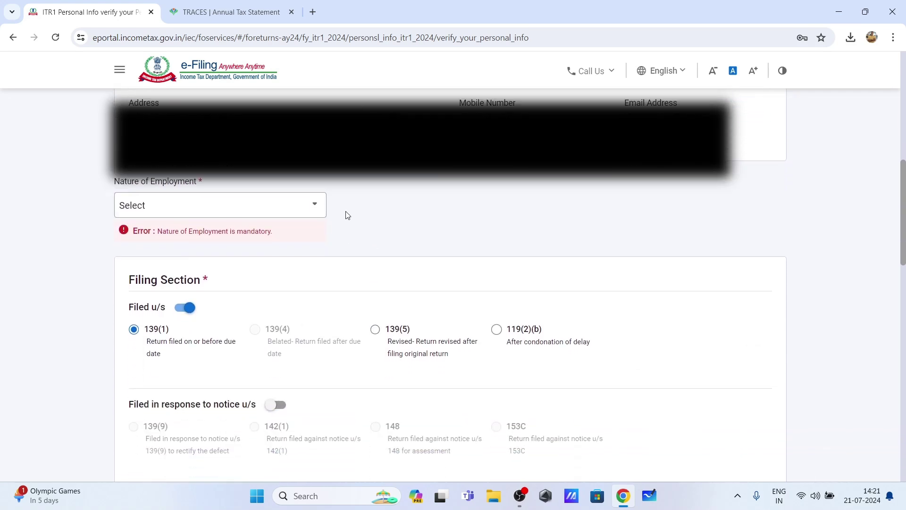
{"action": "left_click", "coordinate": [314, 210]}
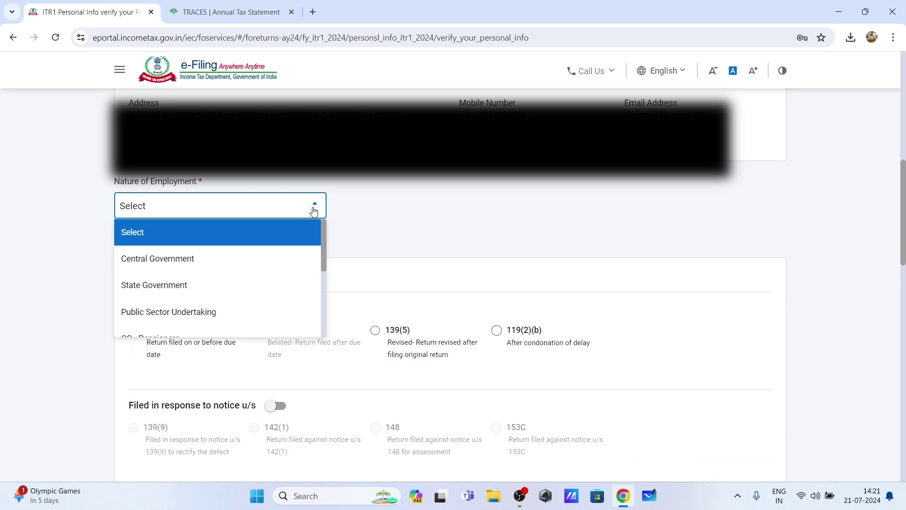
{"action": "left_click_drag", "start_coordinate": [324, 246], "coordinate": [322, 313]}
{"action": "left_click", "coordinate": [182, 294]}
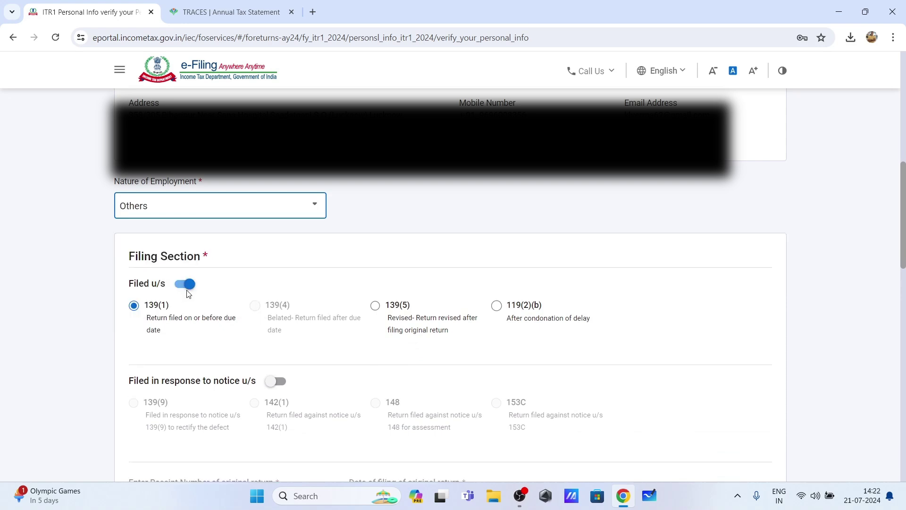
Check the filing section and tax regime option, view the validated bank account's details and return to the personal information form
{"action": "scroll", "coordinate": [416, 232], "scroll_direction": "down", "scroll_amount": 2}
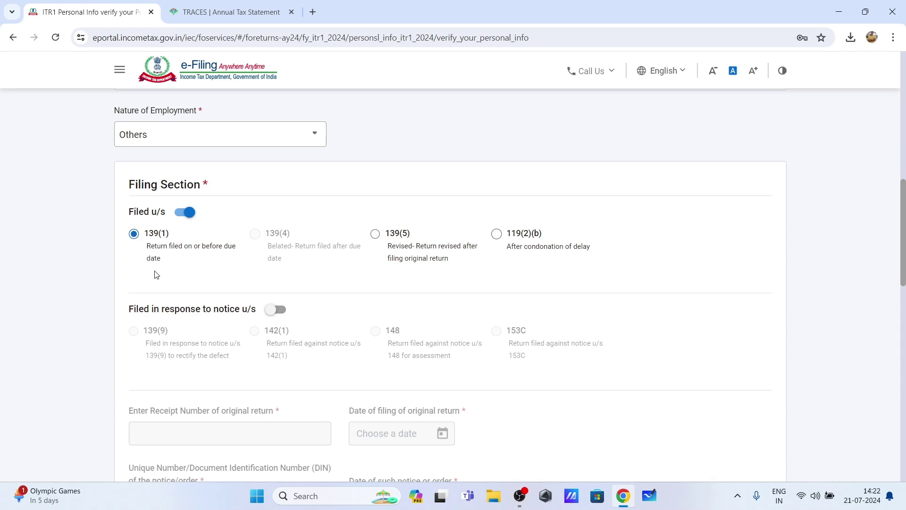
{"action": "scroll", "coordinate": [193, 275], "scroll_direction": "down", "scroll_amount": 5}
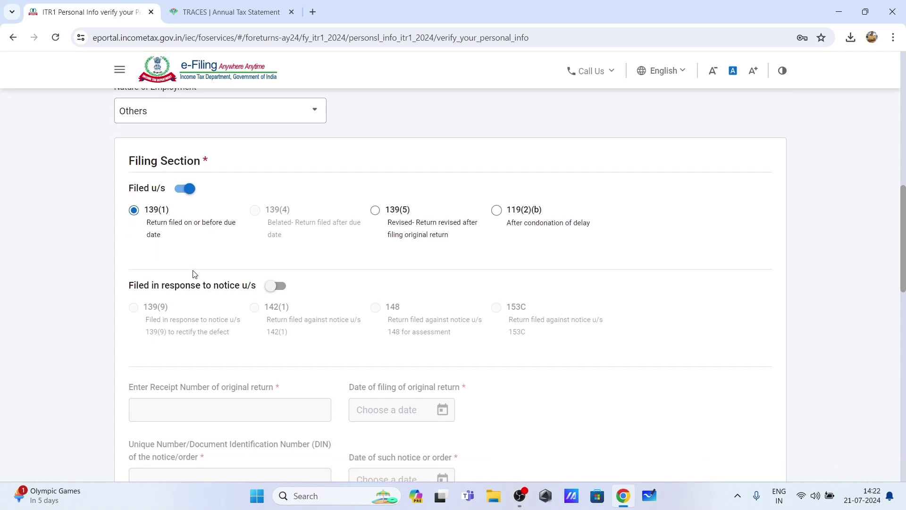
{"action": "scroll", "coordinate": [193, 271], "scroll_direction": "down", "scroll_amount": 2}
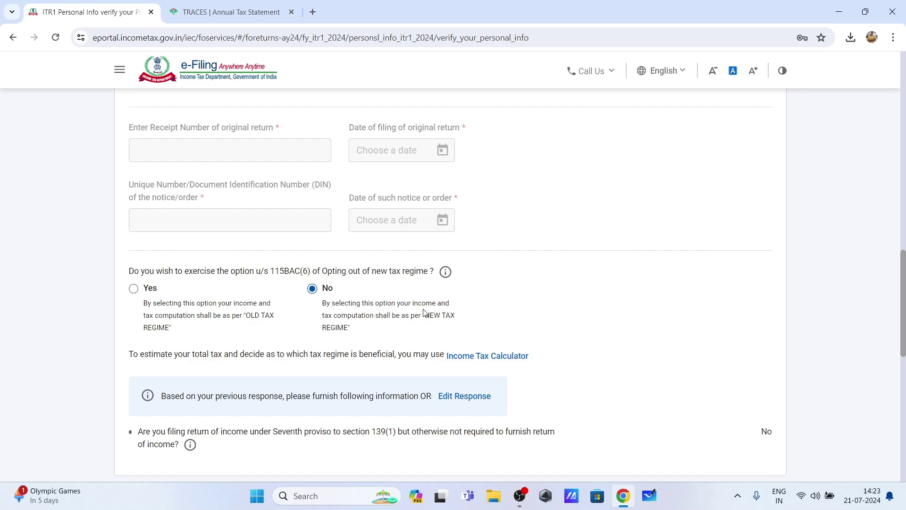
{"action": "scroll", "coordinate": [471, 322], "scroll_direction": "down", "scroll_amount": 6}
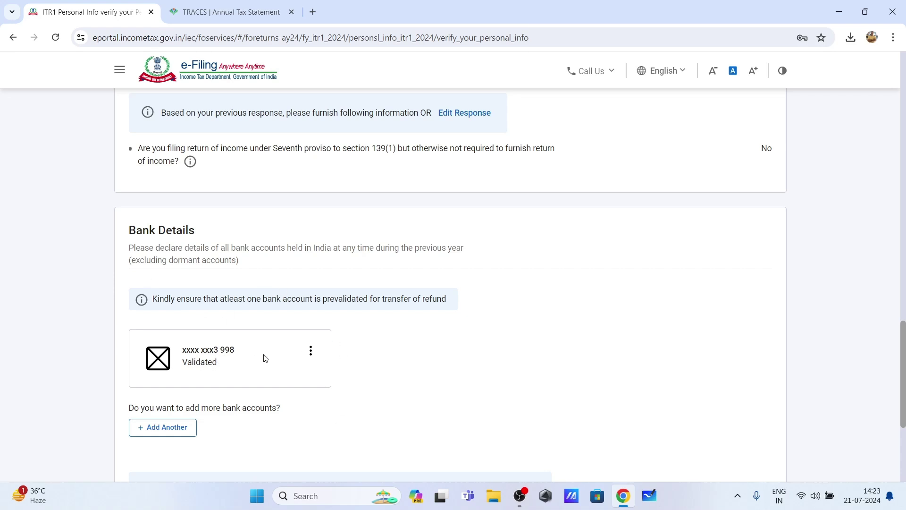
{"action": "left_click", "coordinate": [311, 355]}
{"action": "left_click", "coordinate": [282, 372]}
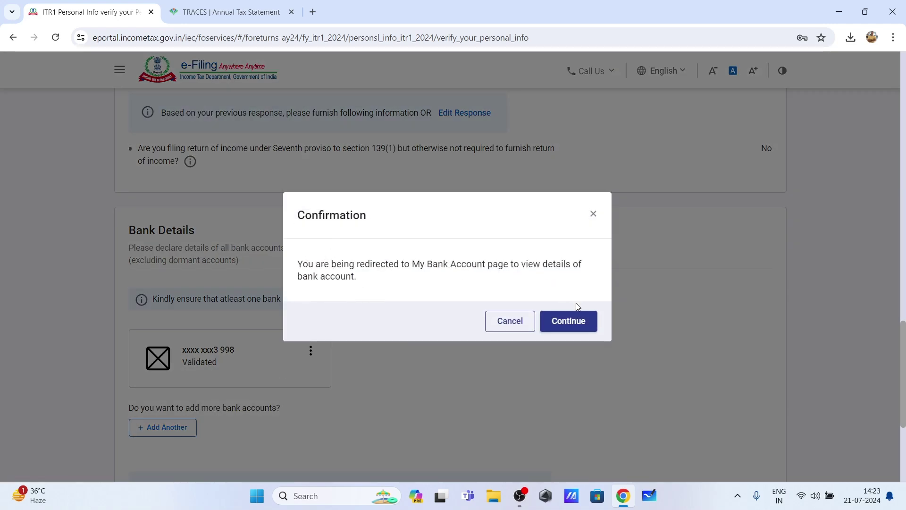
{"action": "left_click", "coordinate": [572, 322]}
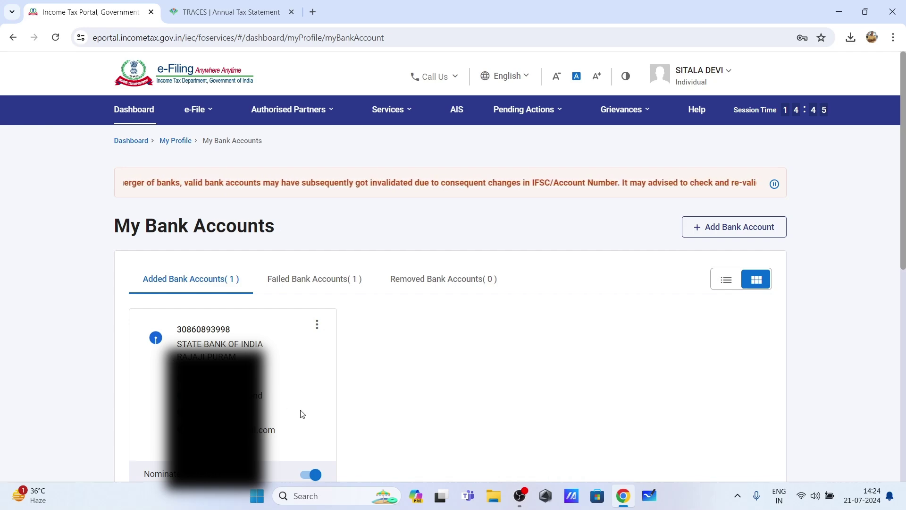
{"action": "scroll", "coordinate": [399, 415], "scroll_direction": "down", "scroll_amount": 1}
{"action": "scroll", "coordinate": [400, 416], "scroll_direction": "down", "scroll_amount": 8}
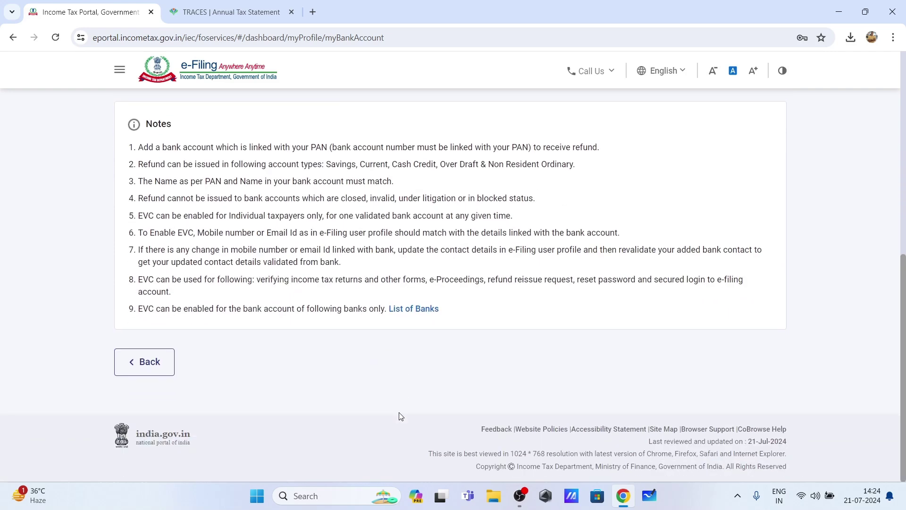
{"action": "left_click", "coordinate": [141, 365]}
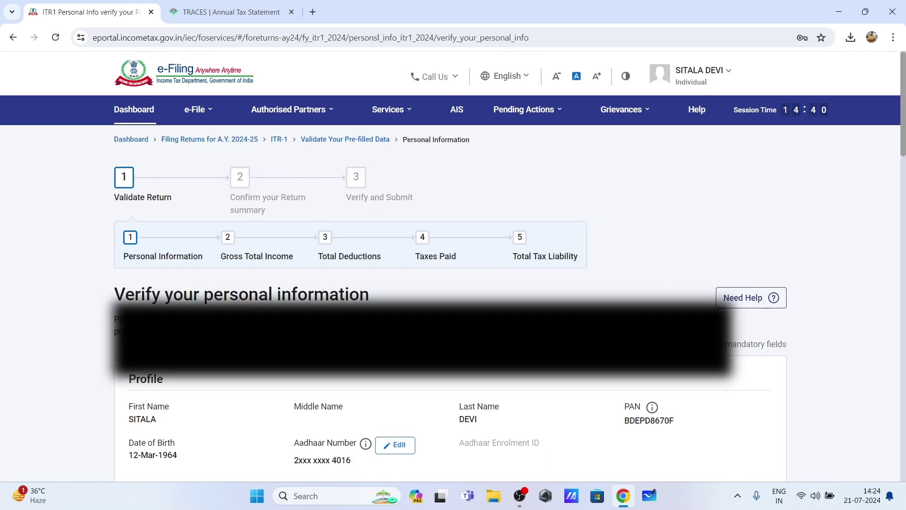
Try to confirm the personal information with the filing section, tax regime option and bank details as they stand
{"action": "scroll", "coordinate": [140, 368], "scroll_direction": "down", "scroll_amount": 5}
{"action": "scroll", "coordinate": [453, 264], "scroll_direction": "down", "scroll_amount": 15}
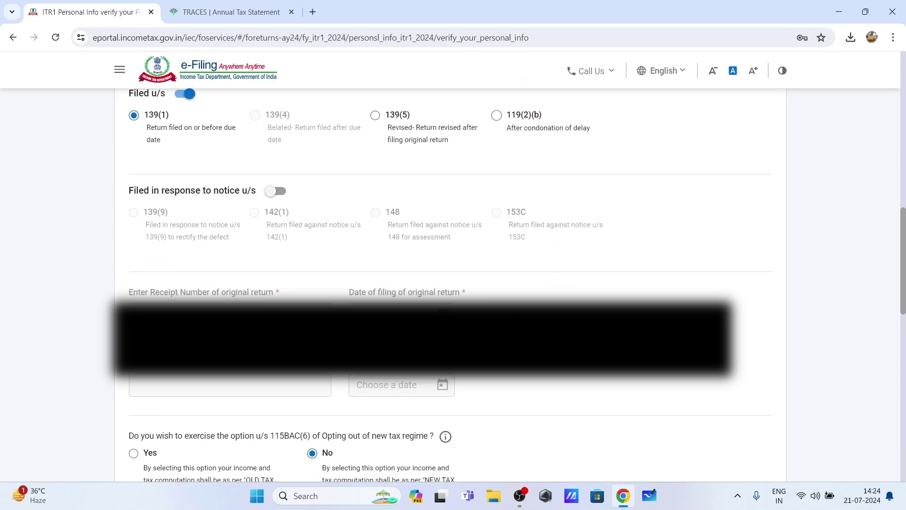
{"action": "scroll", "coordinate": [454, 264], "scroll_direction": "down", "scroll_amount": 1}
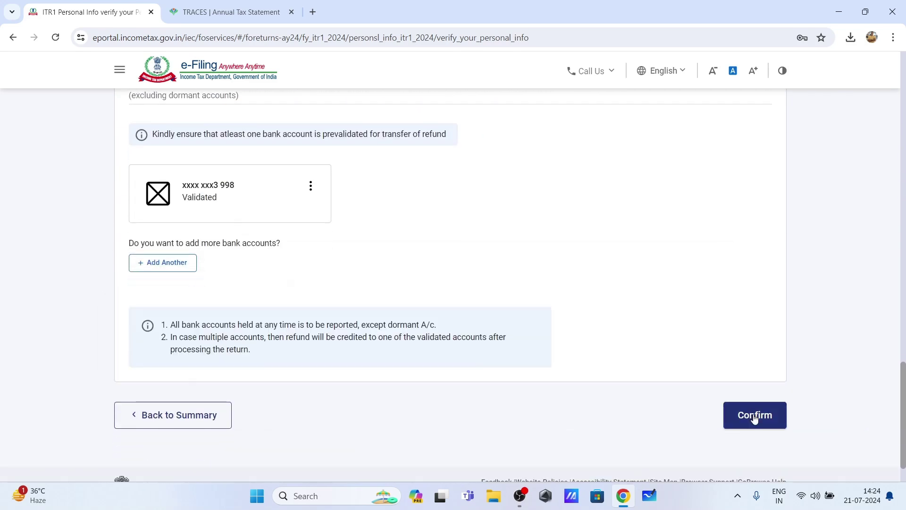
{"action": "left_click", "coordinate": [754, 416]}
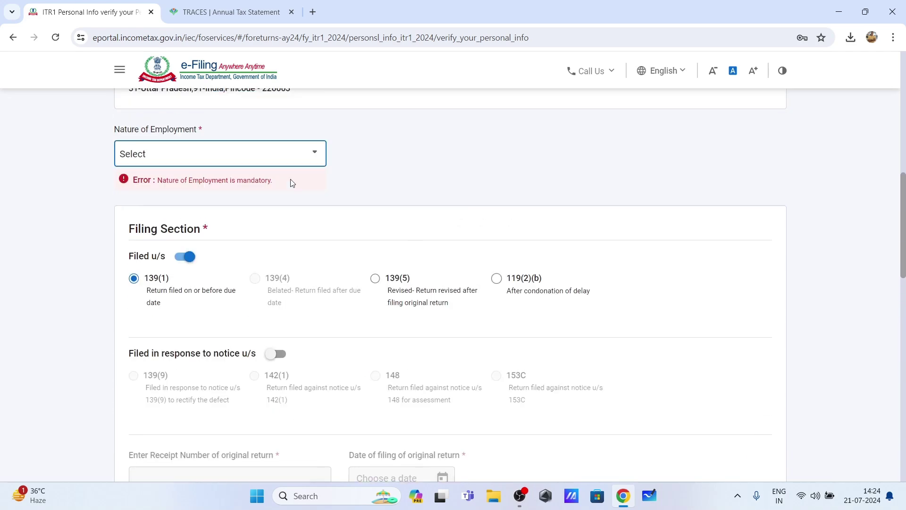
Set the mandatory Nature of Employment to Others and confirm the personal information section
{"action": "left_click", "coordinate": [308, 158]}
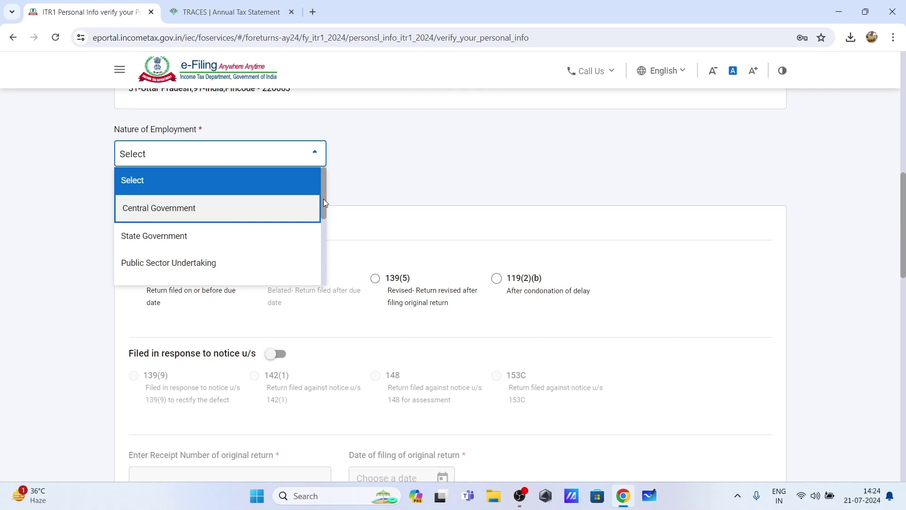
{"action": "left_click", "coordinate": [310, 143]}
{"action": "left_click", "coordinate": [317, 156]}
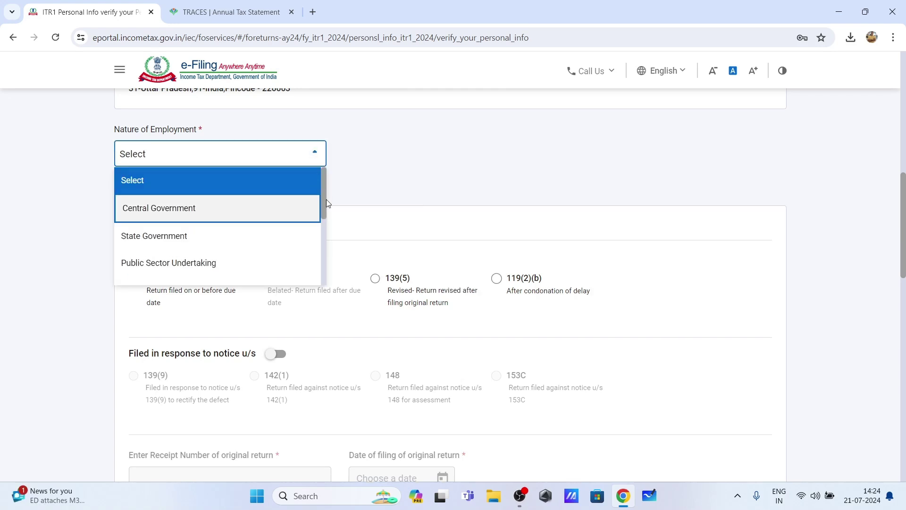
{"action": "left_click_drag", "start_coordinate": [325, 200], "coordinate": [324, 280]}
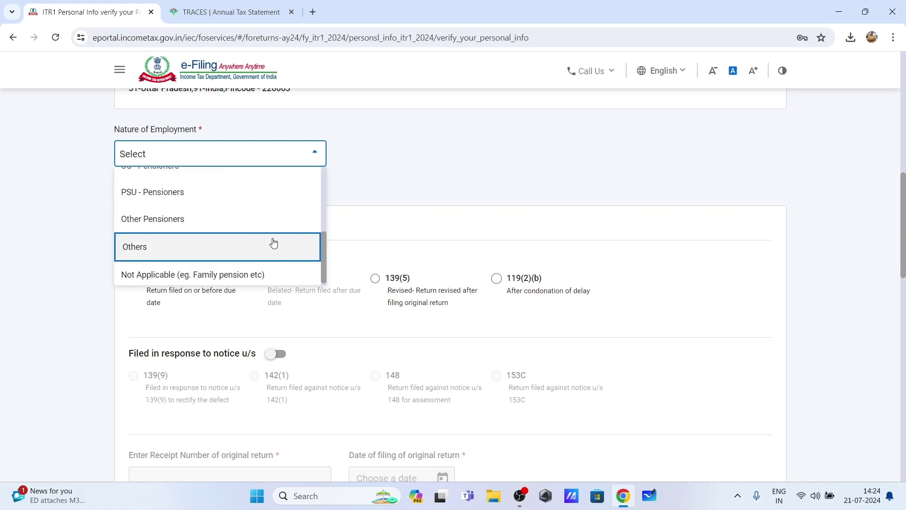
{"action": "left_click", "coordinate": [201, 254]}
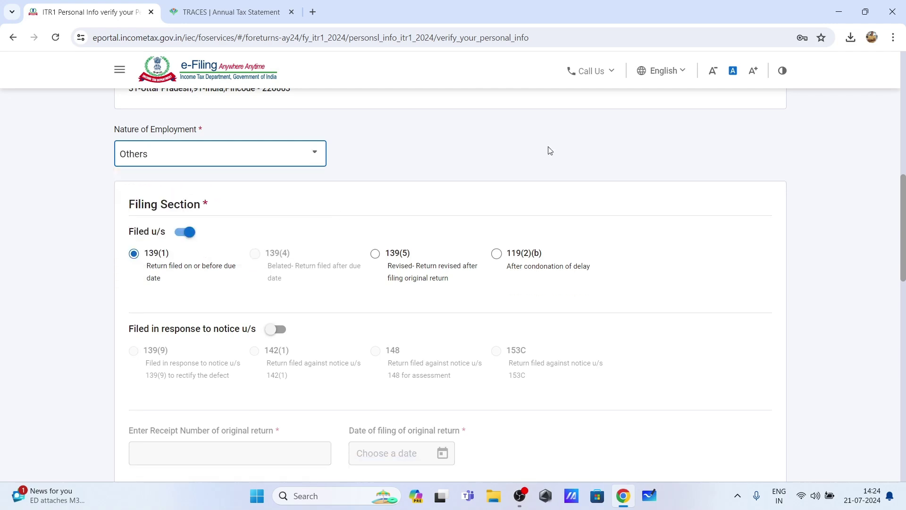
{"action": "scroll", "coordinate": [550, 150], "scroll_direction": "down", "scroll_amount": 1}
{"action": "scroll", "coordinate": [550, 150], "scroll_direction": "down", "scroll_amount": 15}
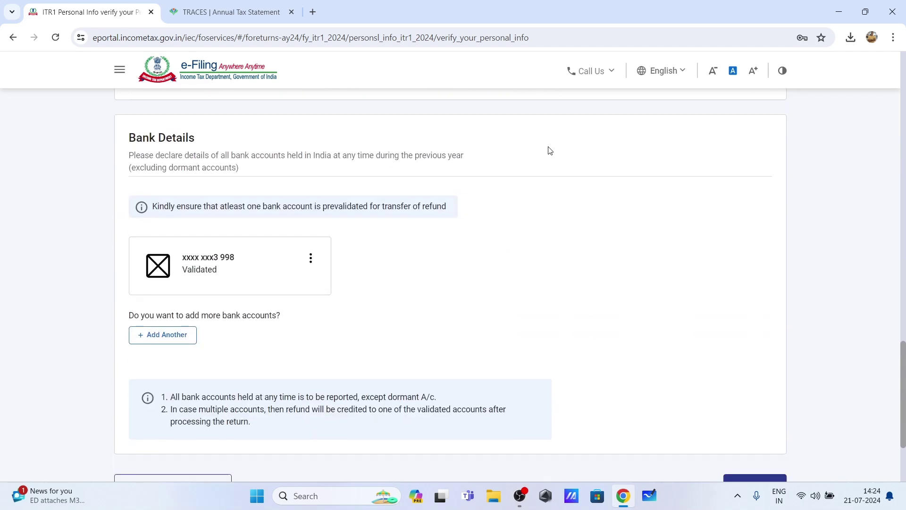
{"action": "left_click", "coordinate": [752, 363]}
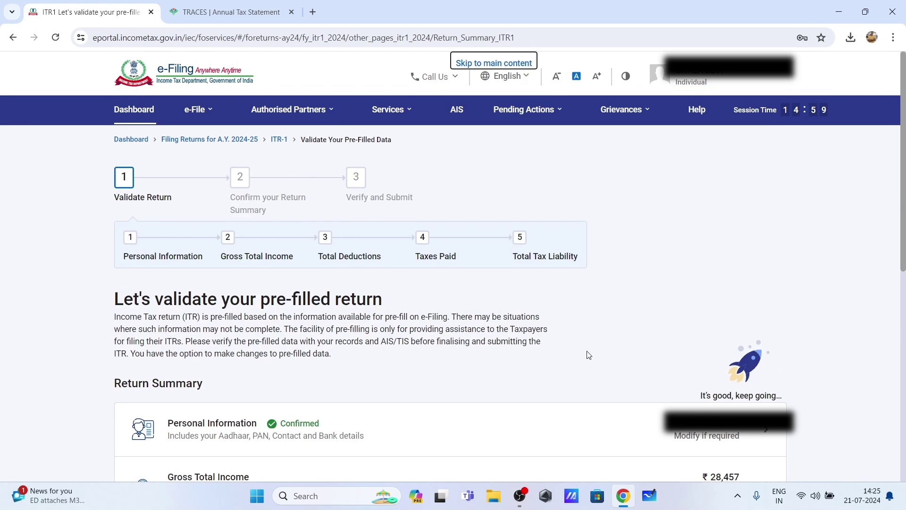
Open the Gross Total Income section of the return summary and skip the salary exemption questions
{"action": "scroll", "coordinate": [594, 351], "scroll_direction": "down", "scroll_amount": 3}
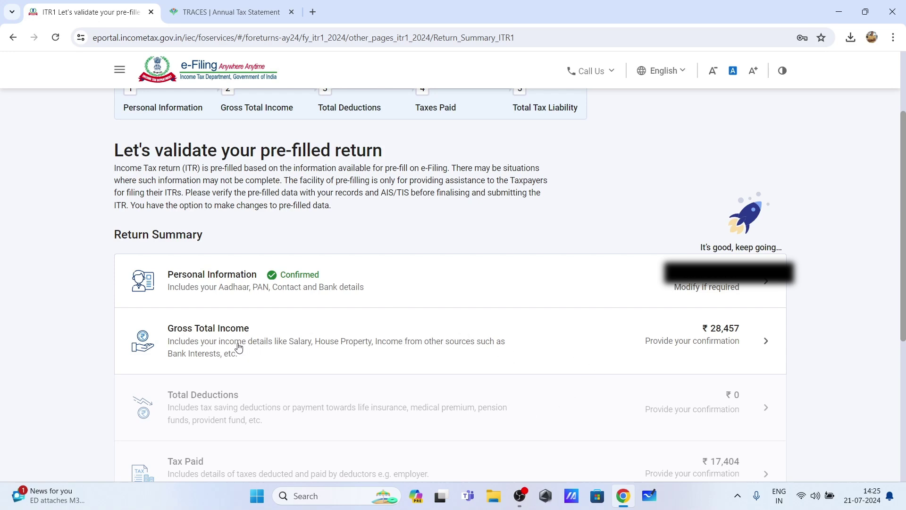
{"action": "left_click", "coordinate": [764, 344]}
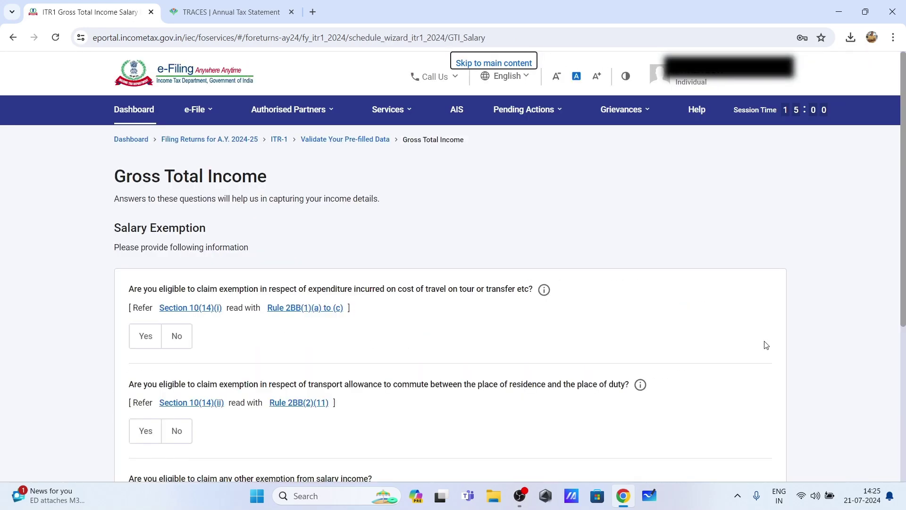
{"action": "scroll", "coordinate": [673, 225], "scroll_direction": "down", "scroll_amount": 3}
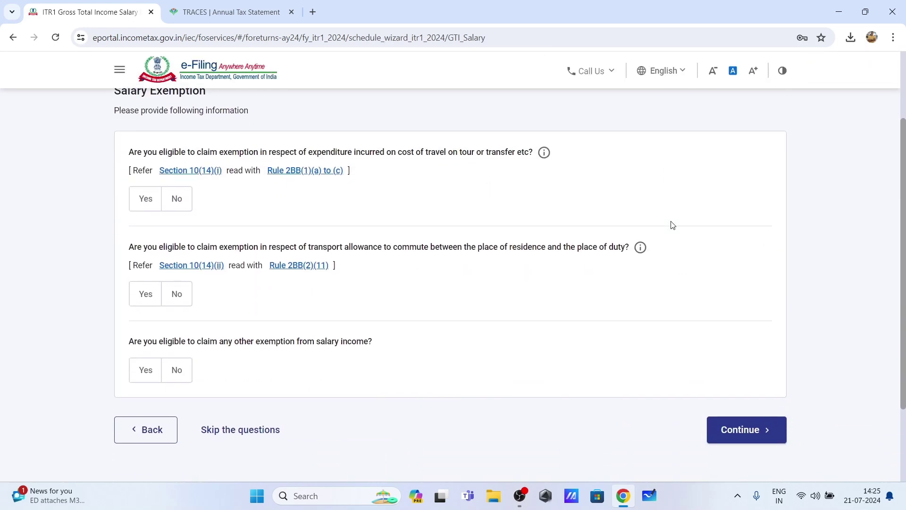
{"action": "scroll", "coordinate": [673, 225], "scroll_direction": "up", "scroll_amount": 1}
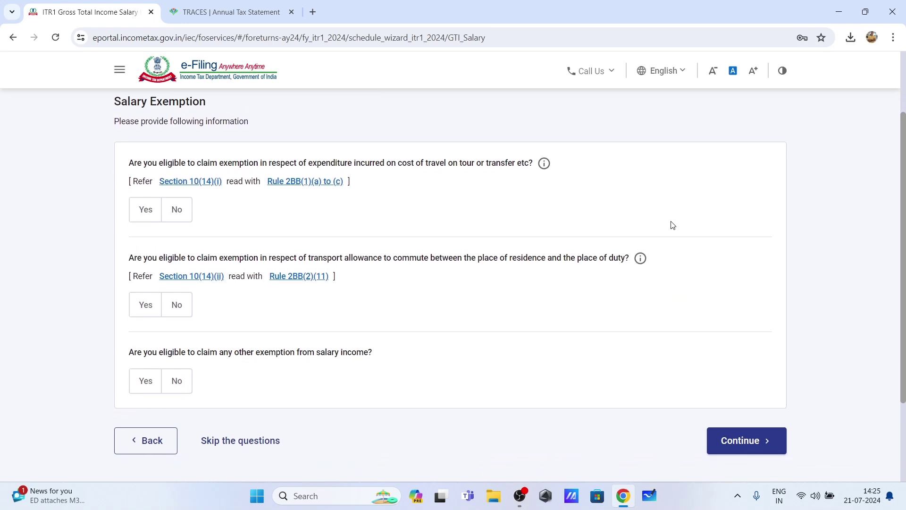
{"action": "scroll", "coordinate": [673, 225], "scroll_direction": "down", "scroll_amount": 2}
{"action": "left_click", "coordinate": [227, 395]}
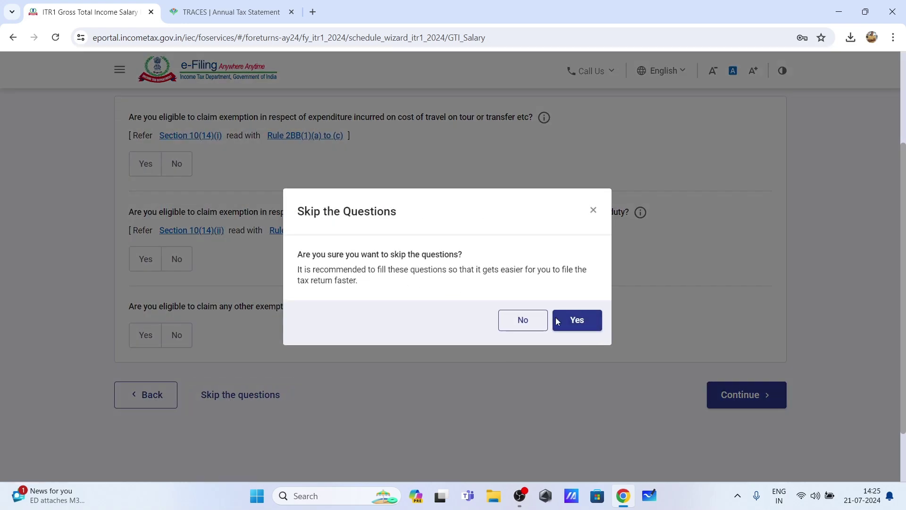
{"action": "left_click", "coordinate": [569, 324]}
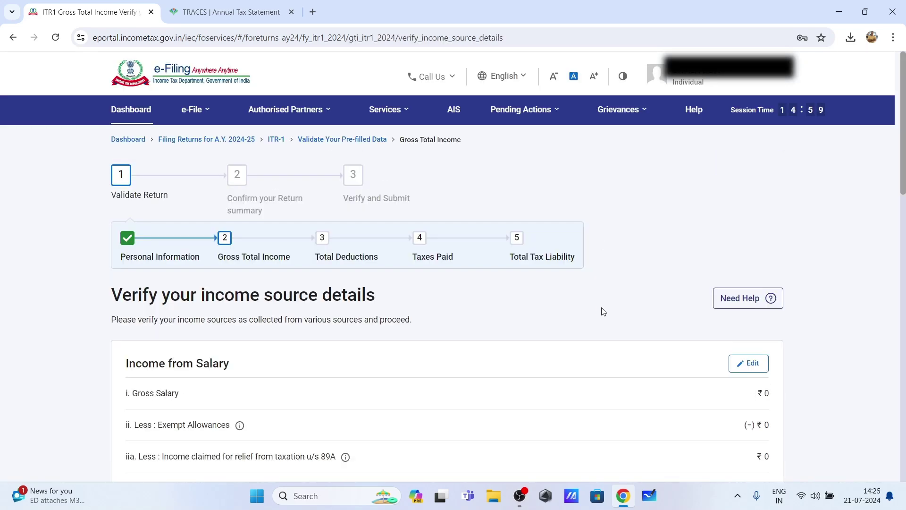
Check the Income from Salary figures against the Part I tax deducted at source details in Form 26AS on TRACES
{"action": "scroll", "coordinate": [603, 312], "scroll_direction": "down", "scroll_amount": 4}
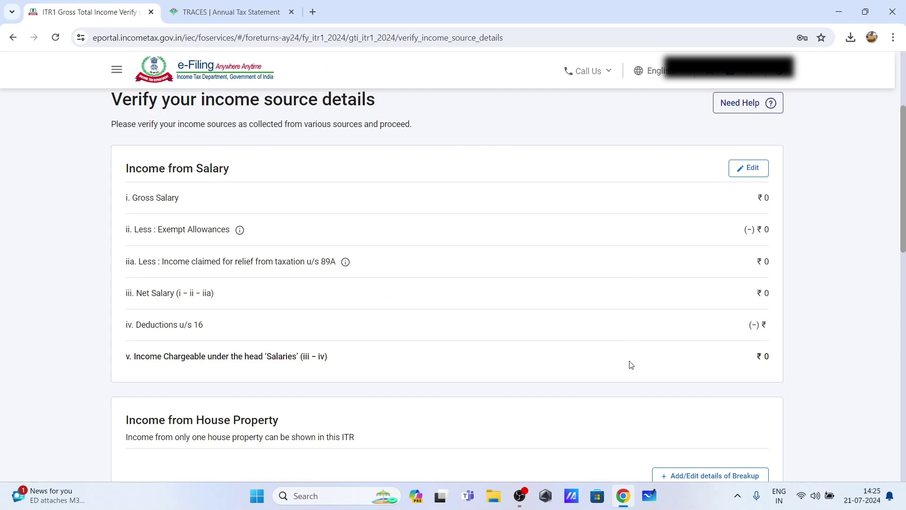
{"action": "left_click", "coordinate": [231, 12]}
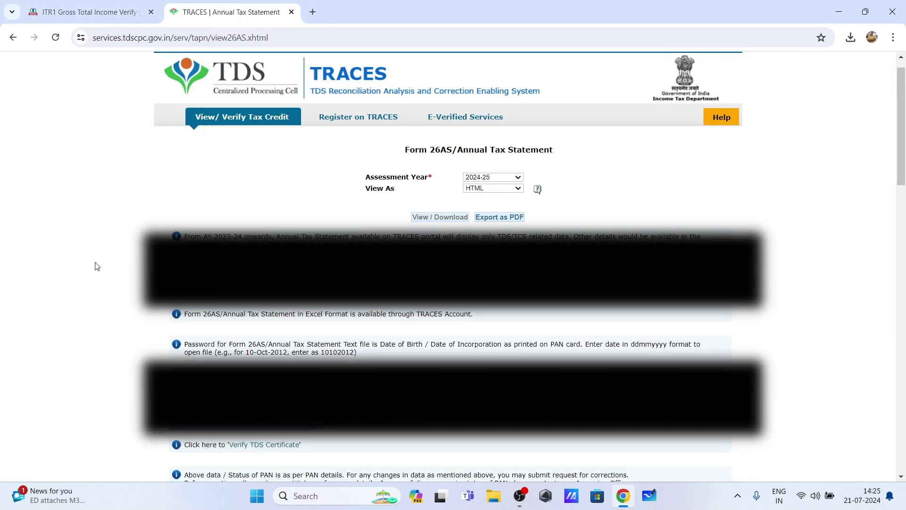
{"action": "scroll", "coordinate": [97, 266], "scroll_direction": "down", "scroll_amount": 1}
{"action": "scroll", "coordinate": [97, 265], "scroll_direction": "down", "scroll_amount": 6}
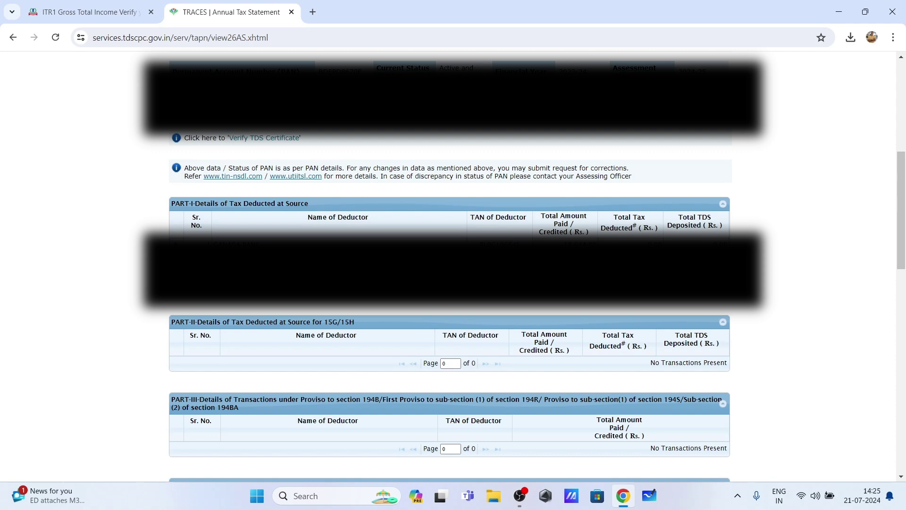
{"action": "left_click", "coordinate": [67, 15]}
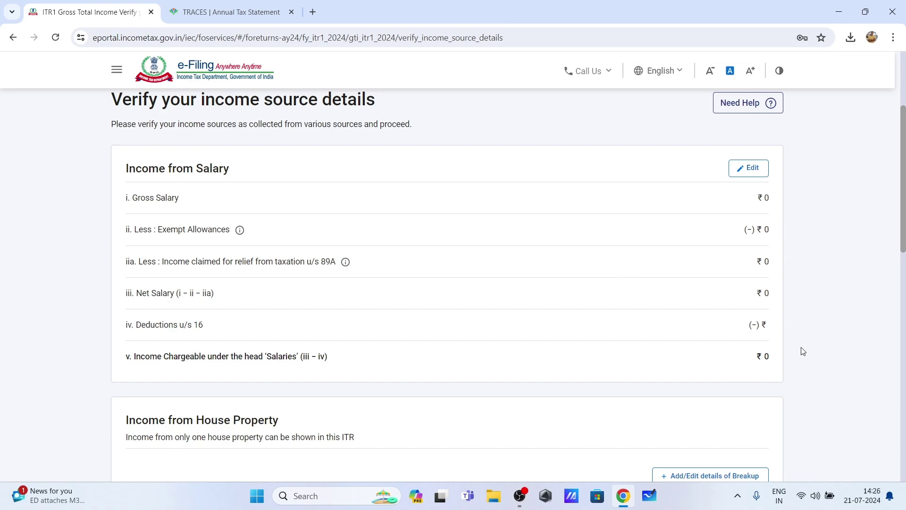
Review the salary, house property and other sources income, including deposit interest, and switch to the TRACES statement to compare
{"action": "scroll", "coordinate": [802, 350], "scroll_direction": "down", "scroll_amount": 1}
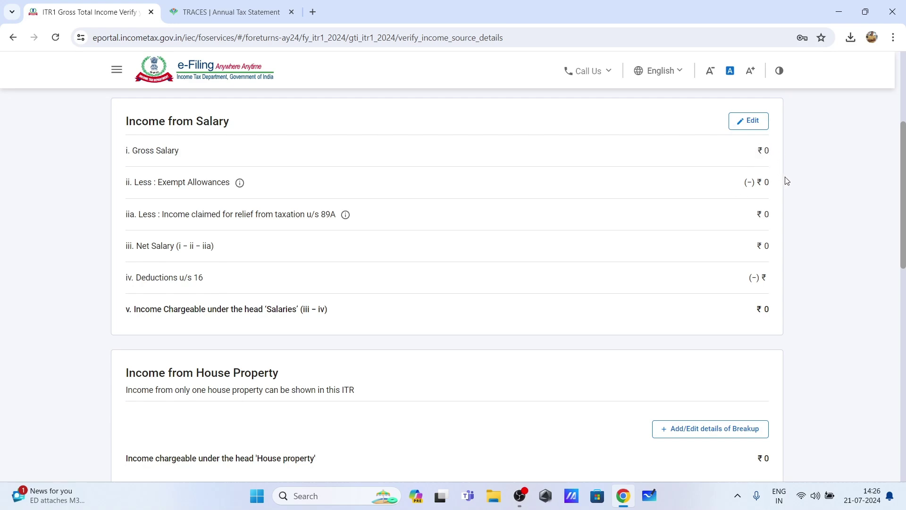
{"action": "scroll", "coordinate": [787, 181], "scroll_direction": "down", "scroll_amount": 1}
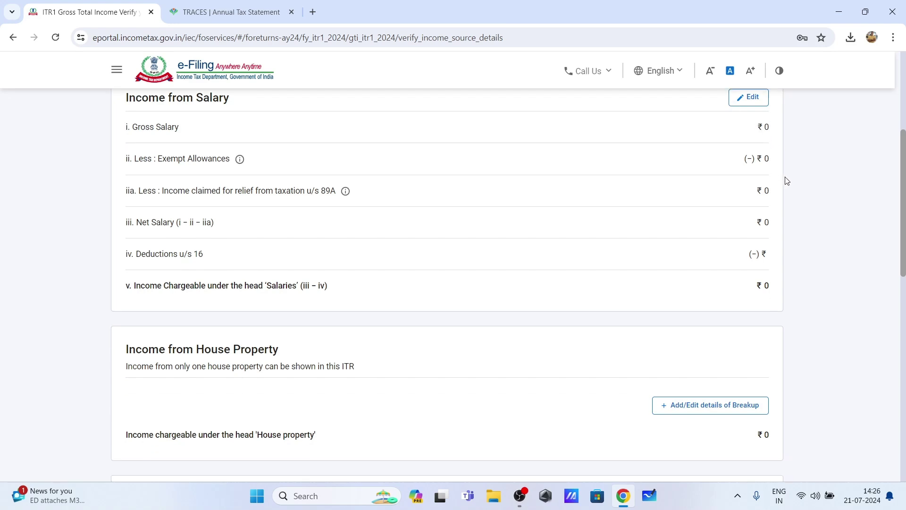
{"action": "scroll", "coordinate": [787, 181], "scroll_direction": "down", "scroll_amount": 5}
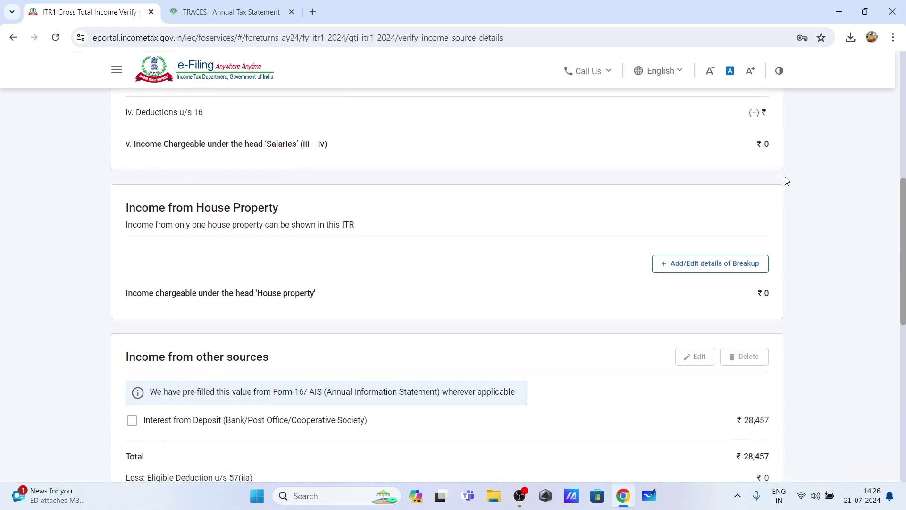
{"action": "scroll", "coordinate": [787, 181], "scroll_direction": "down", "scroll_amount": 1}
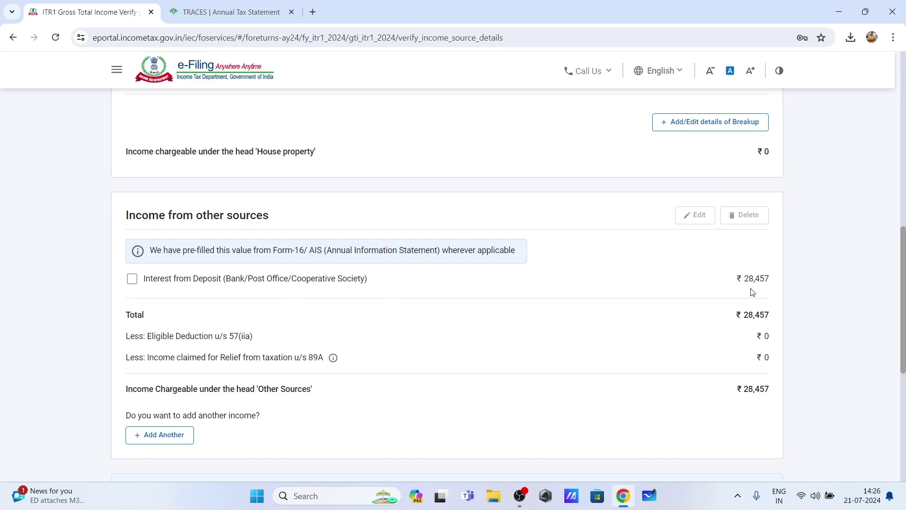
{"action": "left_click", "coordinate": [234, 13]}
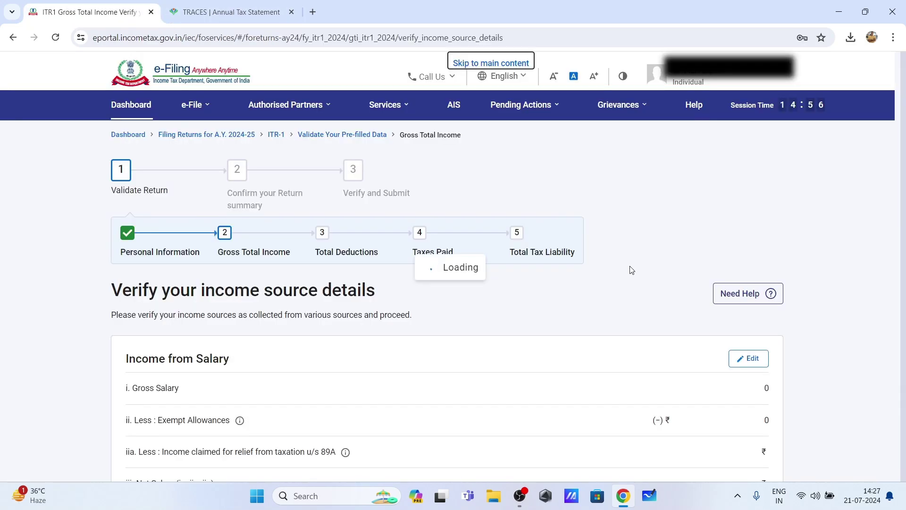
Check the pre-filled income sources on the e-Filing portal once more and confirm the Gross Total Income section
{"action": "scroll", "coordinate": [631, 274], "scroll_direction": "down", "scroll_amount": 5}
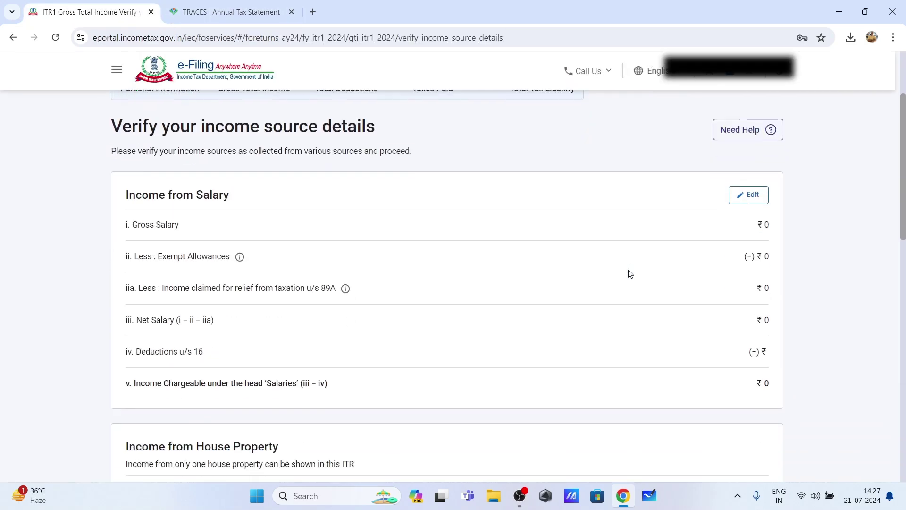
{"action": "scroll", "coordinate": [631, 274], "scroll_direction": "down", "scroll_amount": 7}
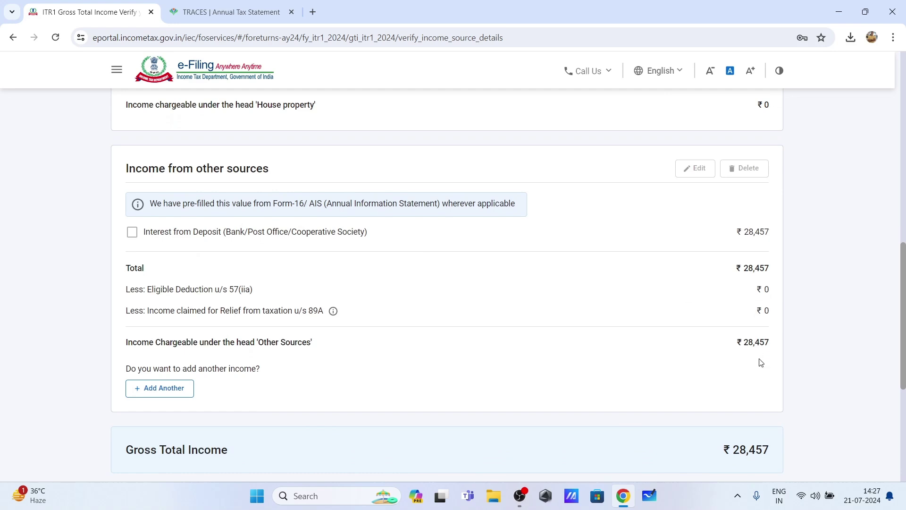
{"action": "scroll", "coordinate": [827, 382], "scroll_direction": "down", "scroll_amount": 4}
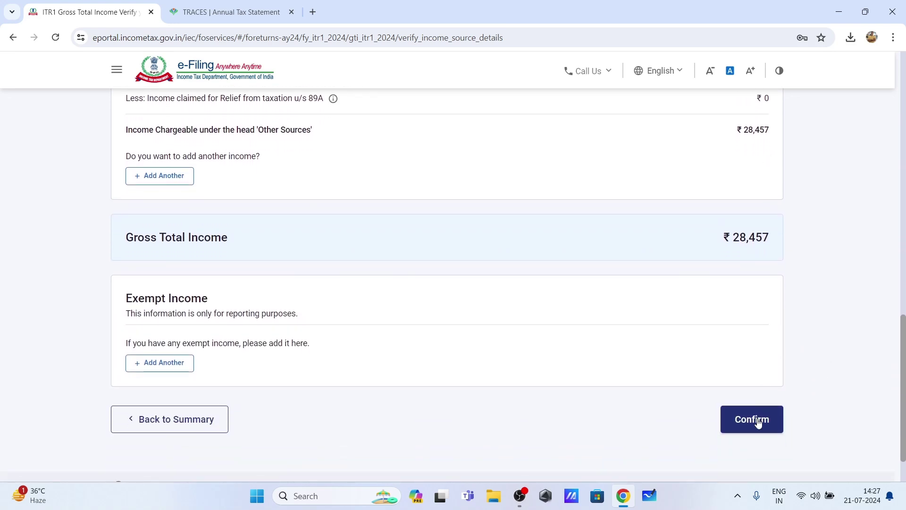
{"action": "left_click", "coordinate": [760, 417]}
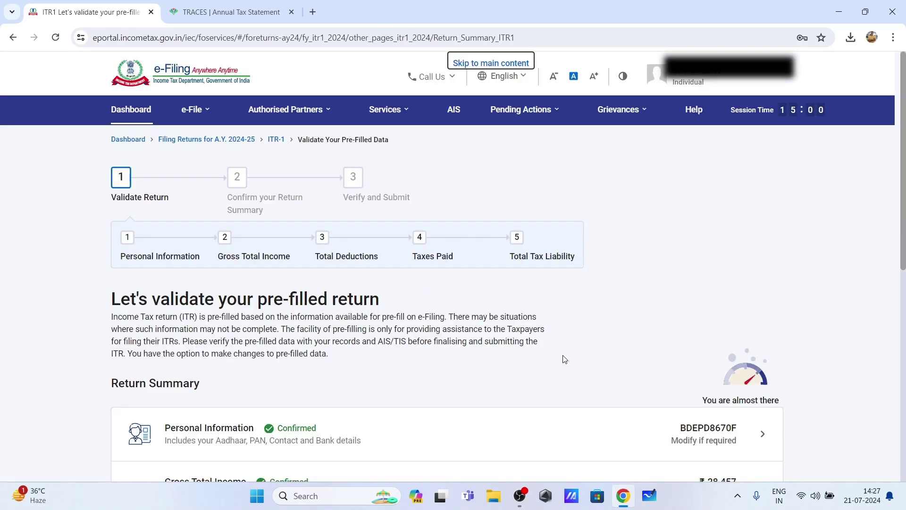
Open the Total Deductions section of the return summary and continue past the 80CCD(2) question without an answer
{"action": "scroll", "coordinate": [564, 360], "scroll_direction": "down", "scroll_amount": 5}
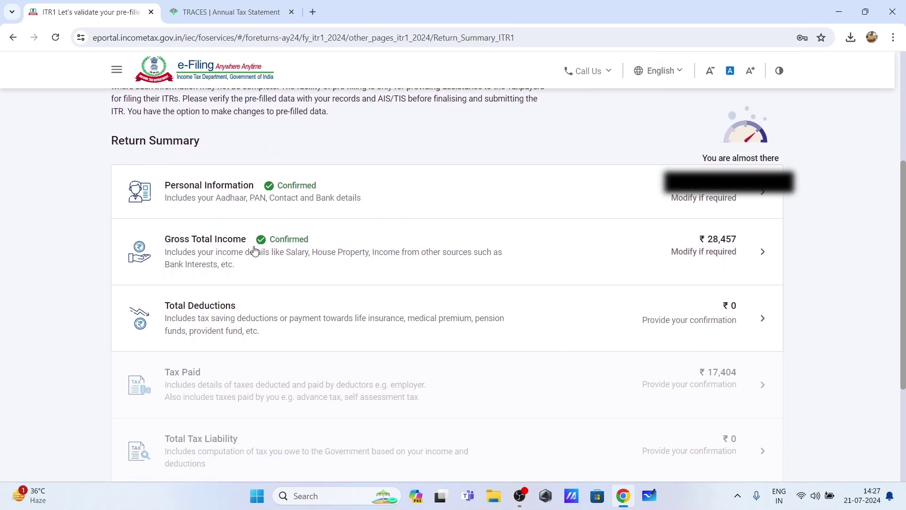
{"action": "left_click", "coordinate": [764, 323]}
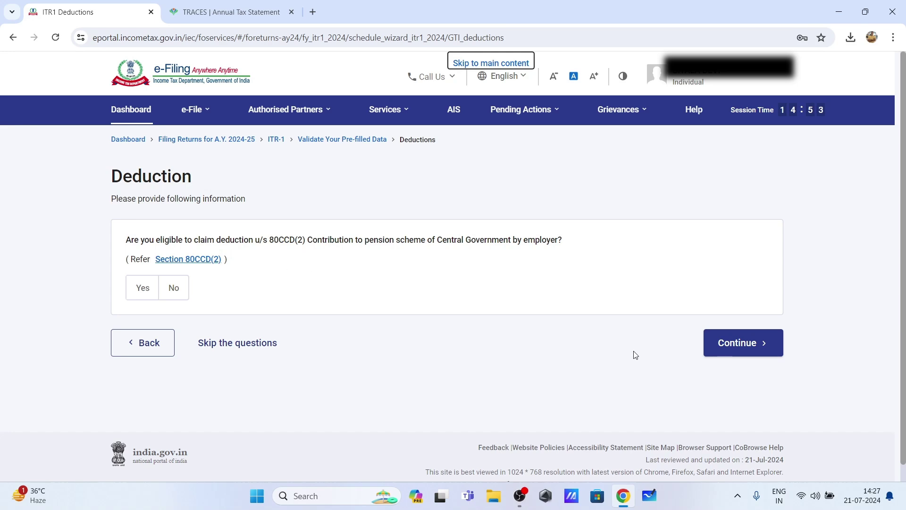
{"action": "left_click", "coordinate": [745, 344]}
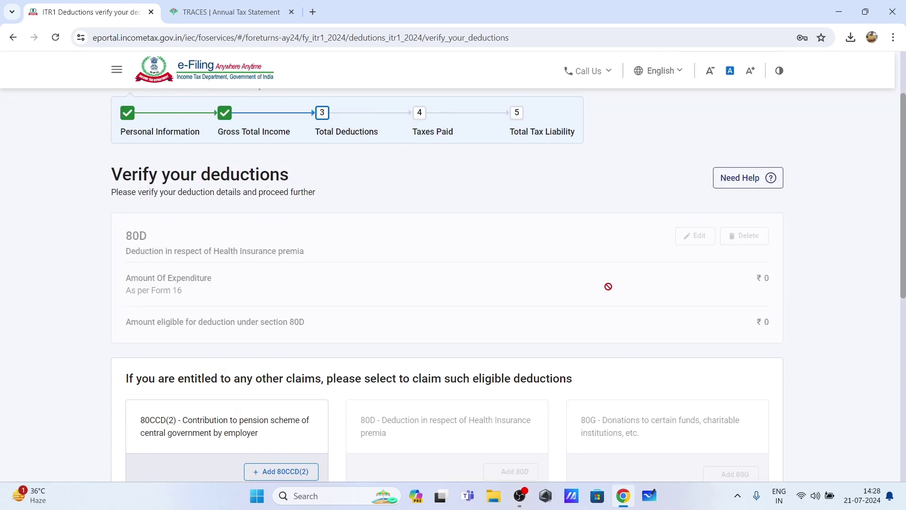
Look through the available deductions, add no claims and confirm the Total Deductions section
{"action": "scroll", "coordinate": [609, 287], "scroll_direction": "down", "scroll_amount": 1}
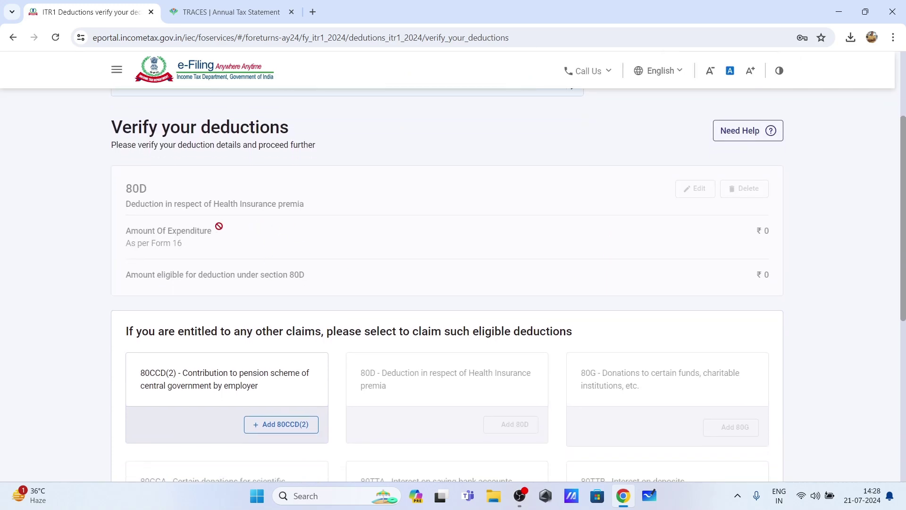
{"action": "scroll", "coordinate": [314, 288], "scroll_direction": "down", "scroll_amount": 2}
{"action": "scroll", "coordinate": [315, 292], "scroll_direction": "down", "scroll_amount": 2}
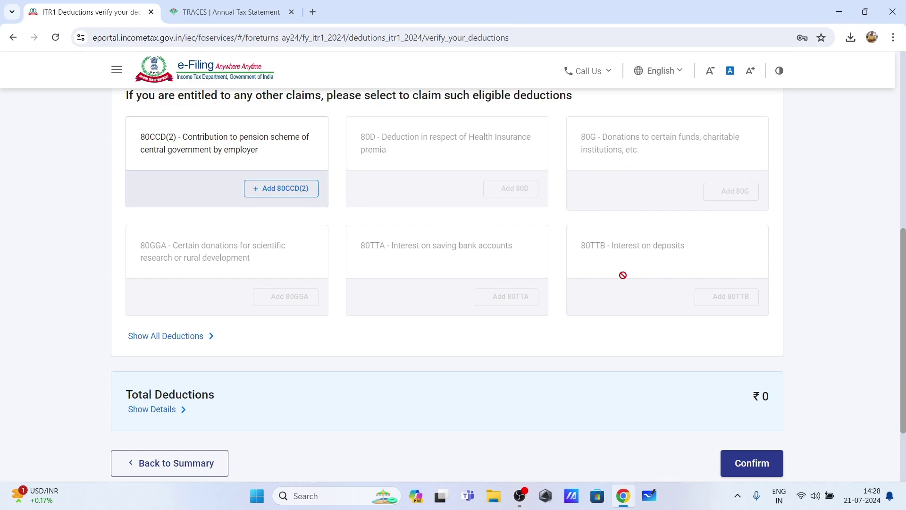
{"action": "scroll", "coordinate": [837, 390], "scroll_direction": "down", "scroll_amount": 2}
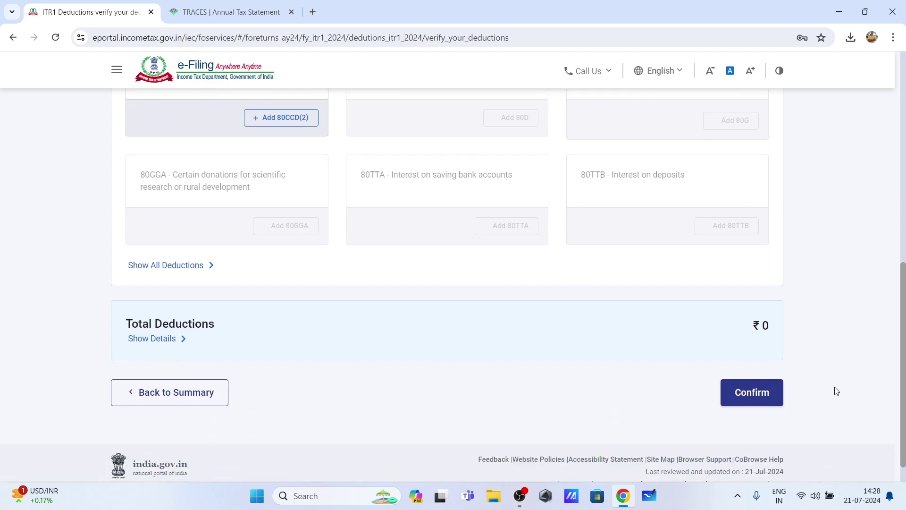
{"action": "left_click", "coordinate": [760, 396]}
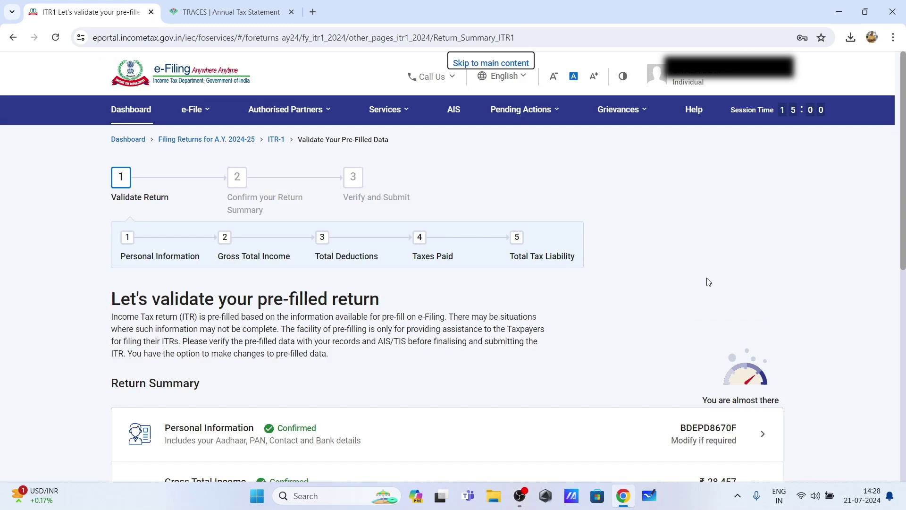
Open the Tax Paid section of the return summary and compare its TDS details with the TRACES annual tax statement
{"action": "scroll", "coordinate": [708, 282], "scroll_direction": "down", "scroll_amount": 2}
{"action": "scroll", "coordinate": [708, 282], "scroll_direction": "down", "scroll_amount": 3}
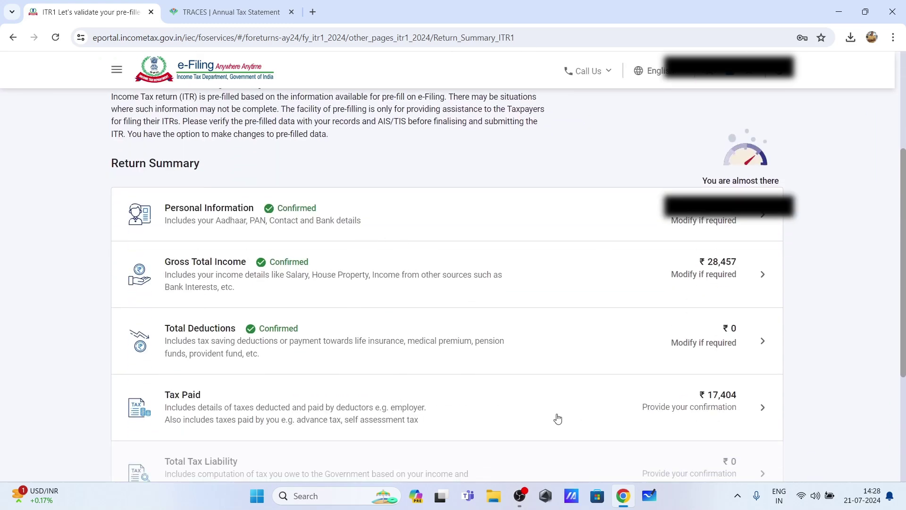
{"action": "left_click", "coordinate": [756, 406]}
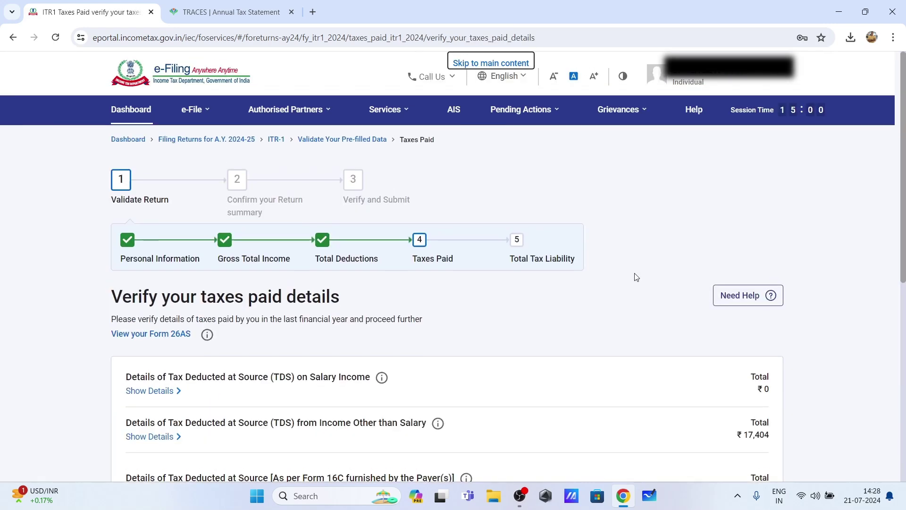
{"action": "scroll", "coordinate": [633, 277], "scroll_direction": "down", "scroll_amount": 4}
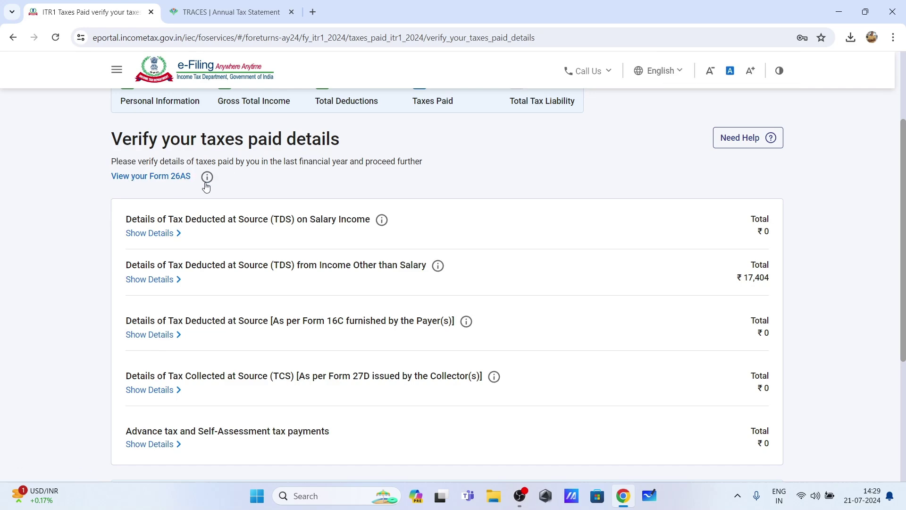
{"action": "left_click", "coordinate": [226, 12]}
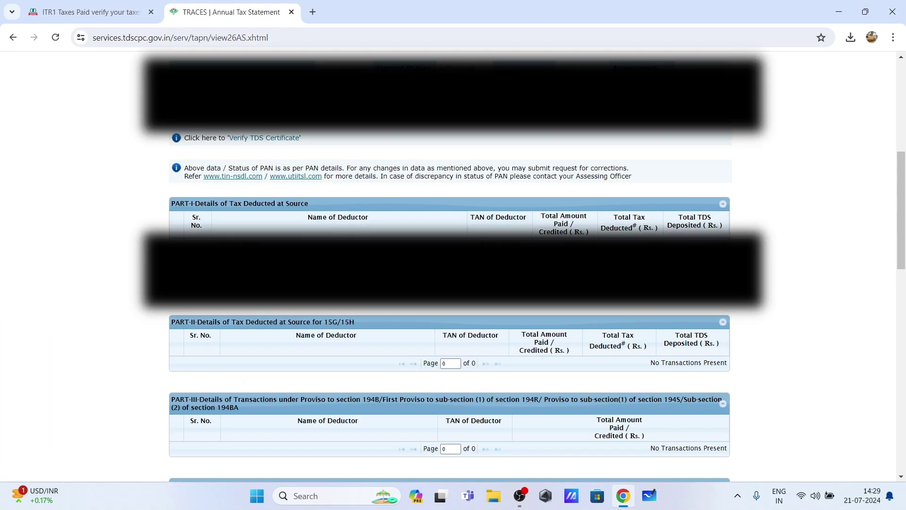
{"action": "left_click", "coordinate": [124, 10]}
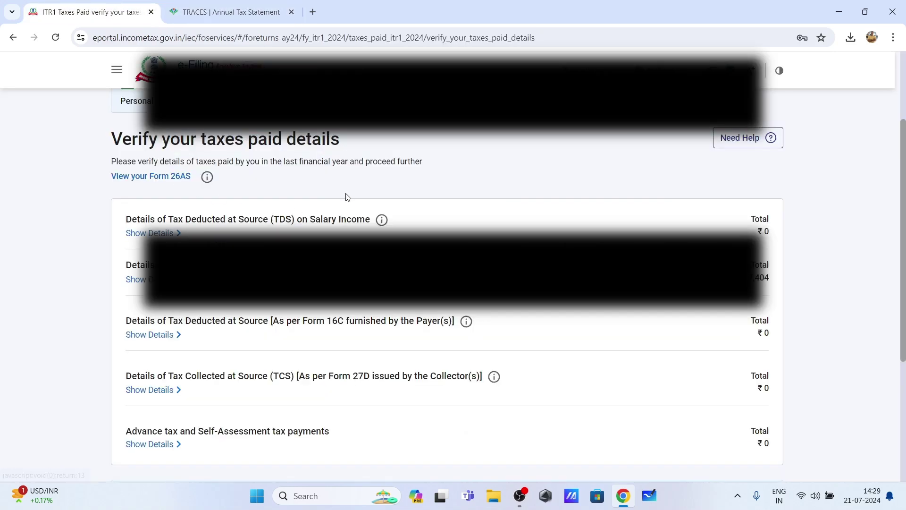
Recheck the total taxes paid against the TRACES statement and confirm the Taxes Paid section on the e-Filing portal
{"action": "scroll", "coordinate": [495, 187], "scroll_direction": "down", "scroll_amount": 1}
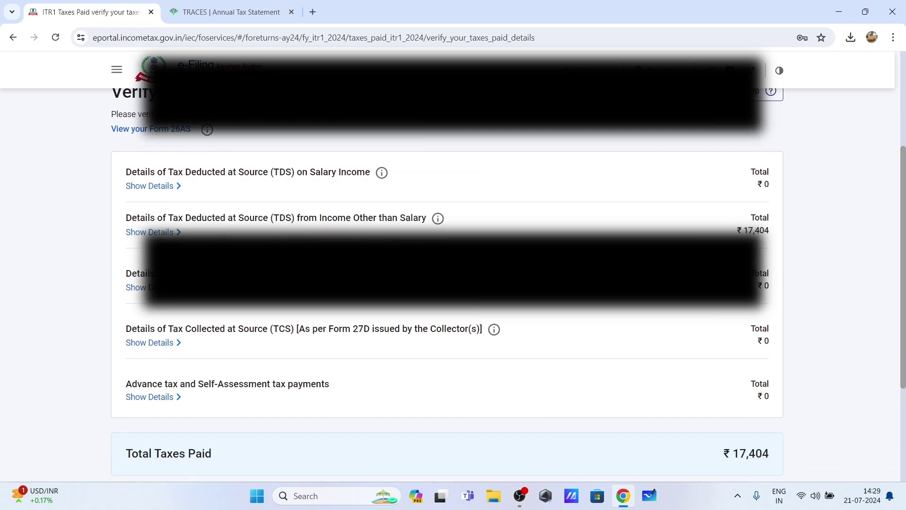
{"action": "left_click", "coordinate": [226, 12]}
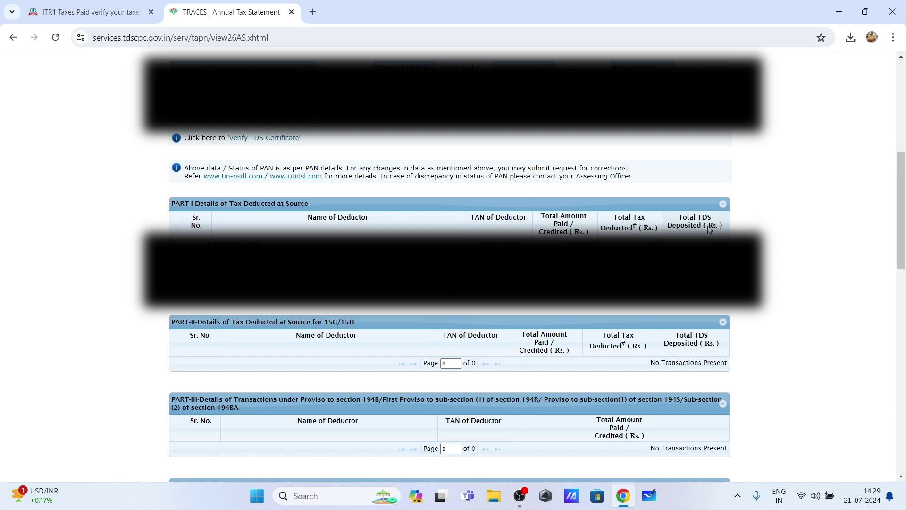
{"action": "left_click", "coordinate": [58, 13]}
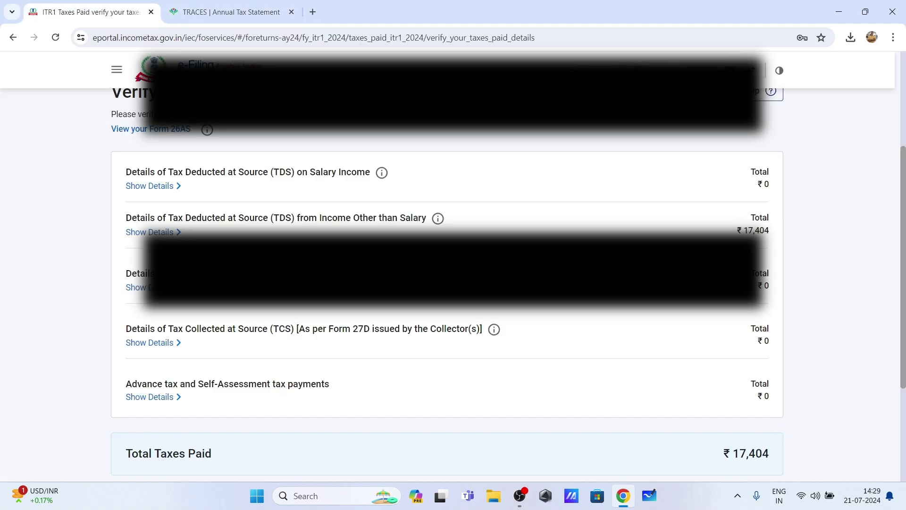
{"action": "scroll", "coordinate": [797, 439], "scroll_direction": "down", "scroll_amount": 2}
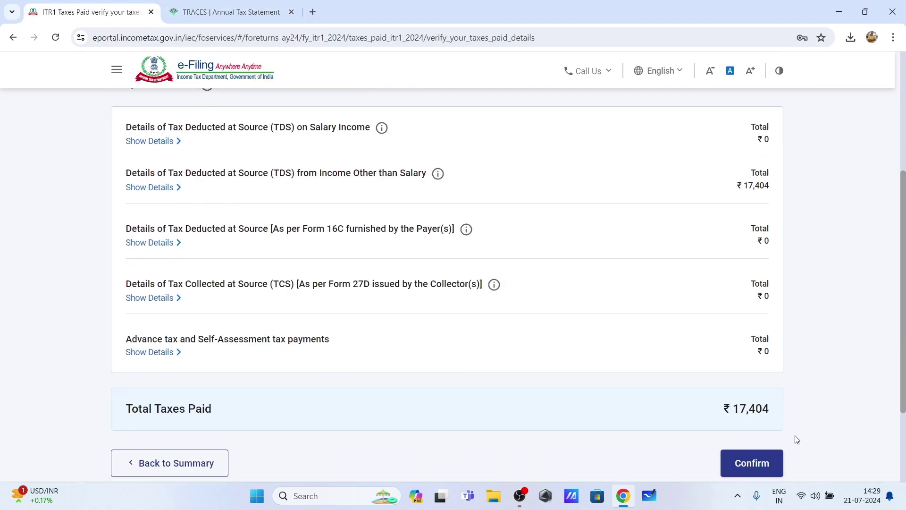
{"action": "left_click", "coordinate": [756, 441]}
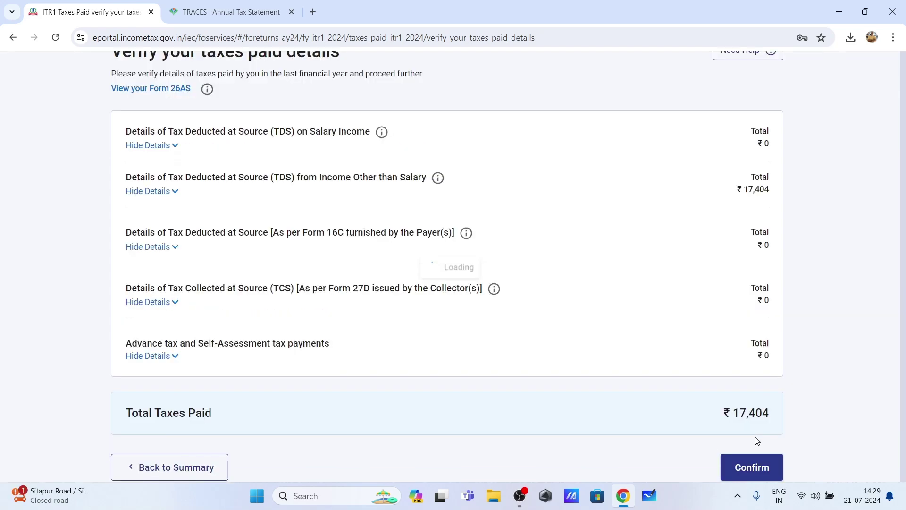
Open the Total Tax Liability section from the return summary and review the computation of income
{"action": "scroll", "coordinate": [796, 318], "scroll_direction": "down", "scroll_amount": 5}
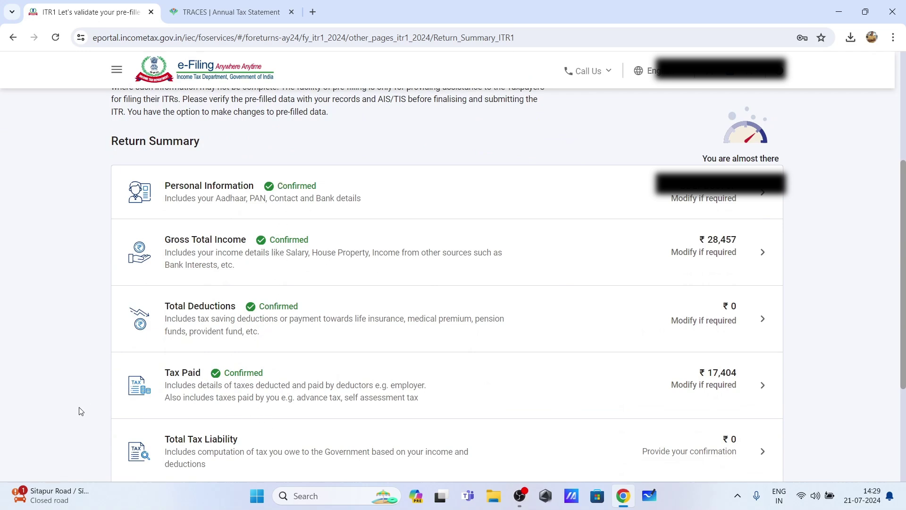
{"action": "scroll", "coordinate": [80, 411], "scroll_direction": "down", "scroll_amount": 3}
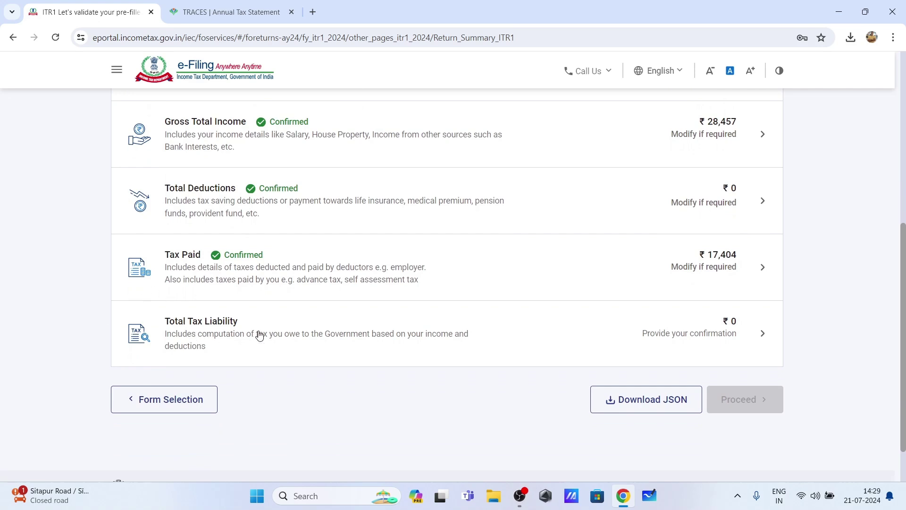
{"action": "left_click", "coordinate": [764, 333]}
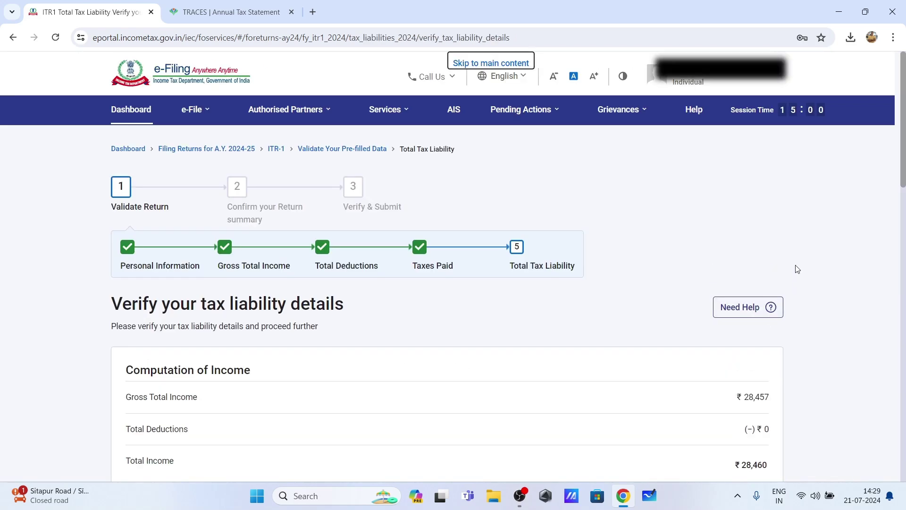
{"action": "scroll", "coordinate": [798, 270], "scroll_direction": "down", "scroll_amount": 1}
{"action": "scroll", "coordinate": [798, 270], "scroll_direction": "down", "scroll_amount": 3}
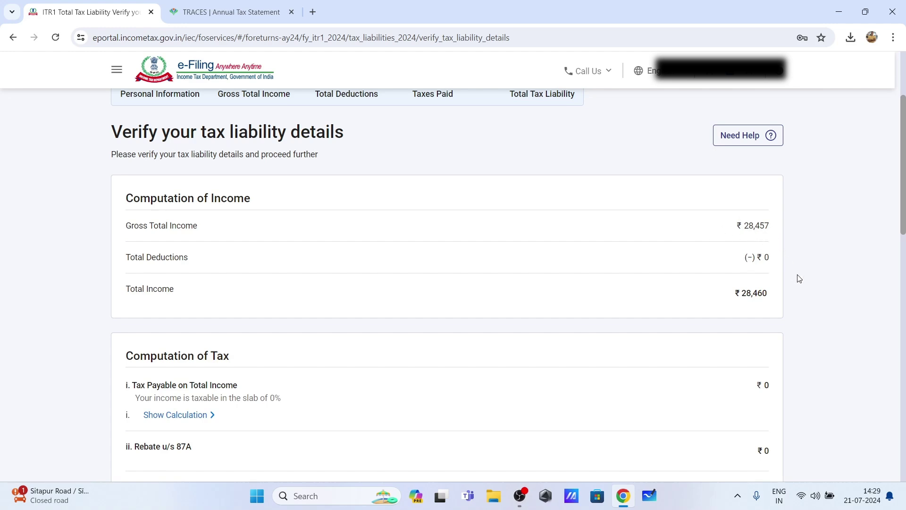
Look through the computation of tax and show the slab-wise calculation for tax payable on total income
{"action": "scroll", "coordinate": [798, 279], "scroll_direction": "down", "scroll_amount": 3}
{"action": "scroll", "coordinate": [799, 278], "scroll_direction": "down", "scroll_amount": 2}
{"action": "scroll", "coordinate": [800, 279], "scroll_direction": "down", "scroll_amount": 2}
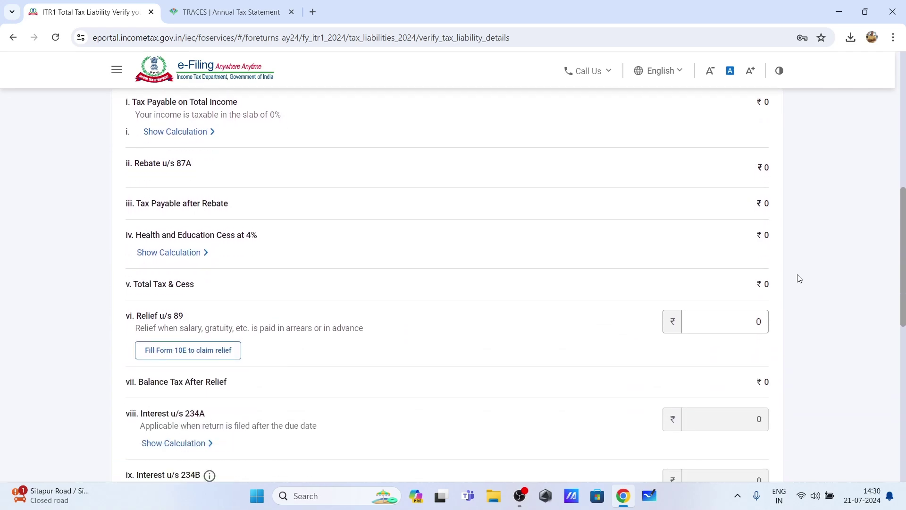
{"action": "scroll", "coordinate": [799, 279], "scroll_direction": "up", "scroll_amount": 1}
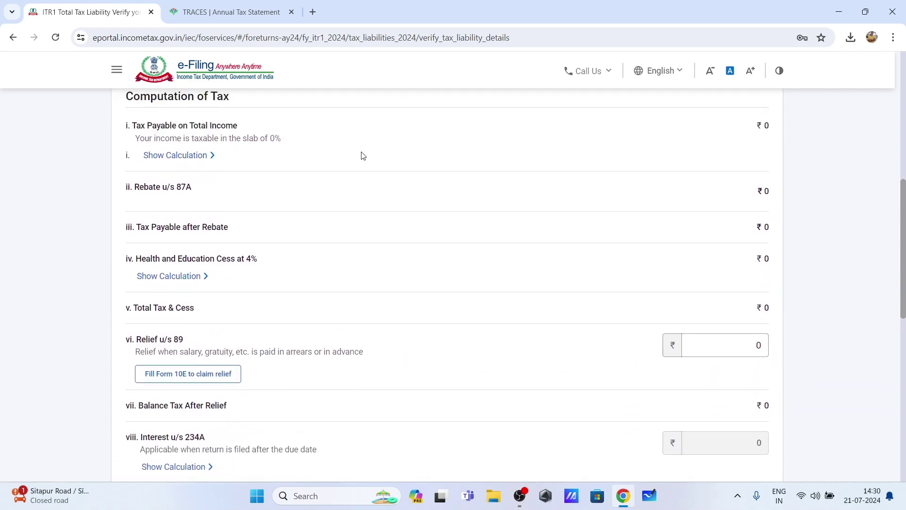
{"action": "left_click", "coordinate": [187, 160]}
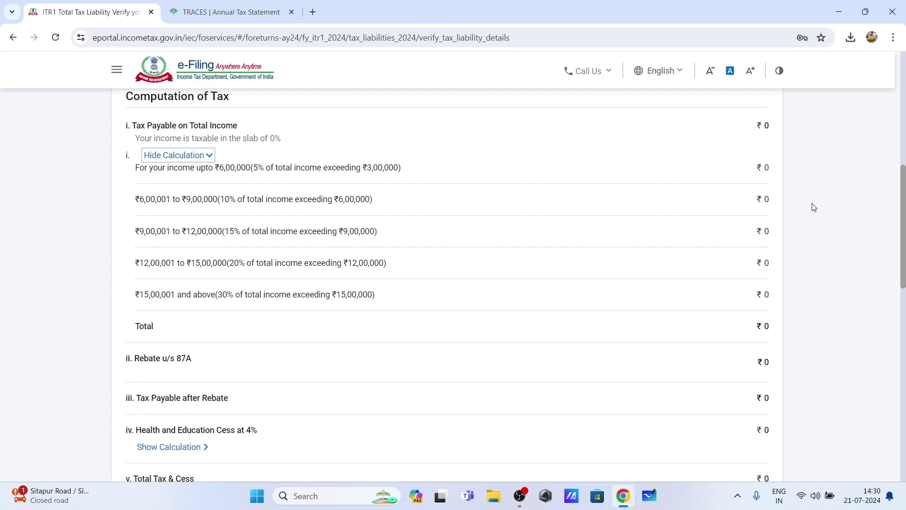
Check the remaining rebate, cess, relief, interest and fee entries and confirm the Total Tax Liability section
{"action": "scroll", "coordinate": [815, 206], "scroll_direction": "down", "scroll_amount": 4}
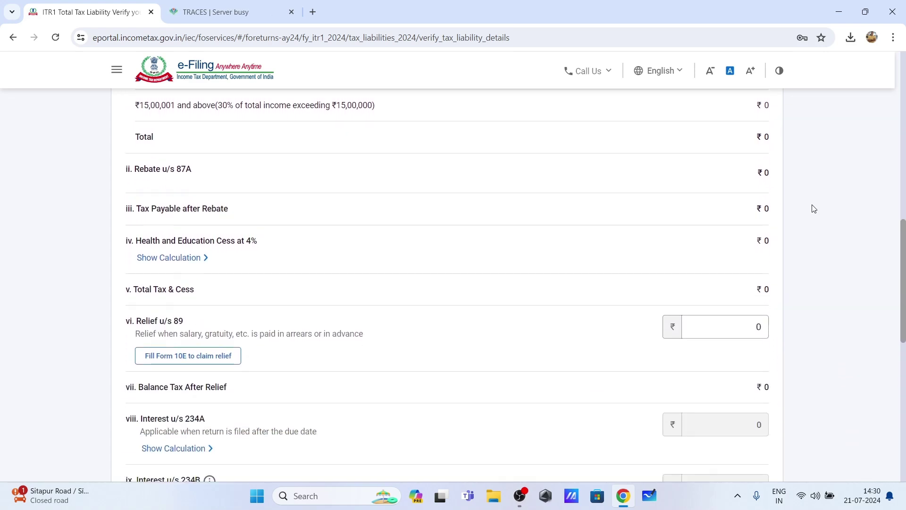
{"action": "scroll", "coordinate": [814, 208], "scroll_direction": "down", "scroll_amount": 4}
{"action": "scroll", "coordinate": [814, 208], "scroll_direction": "down", "scroll_amount": 5}
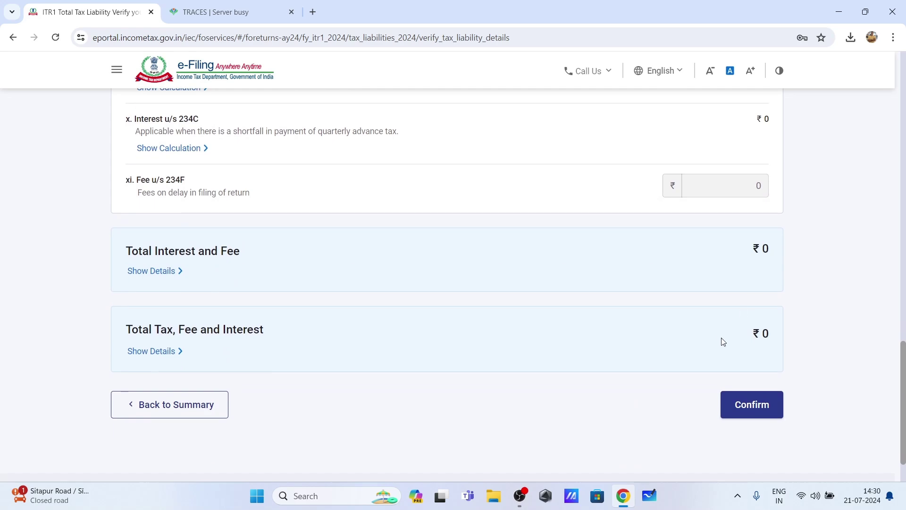
{"action": "left_click", "coordinate": [752, 405]}
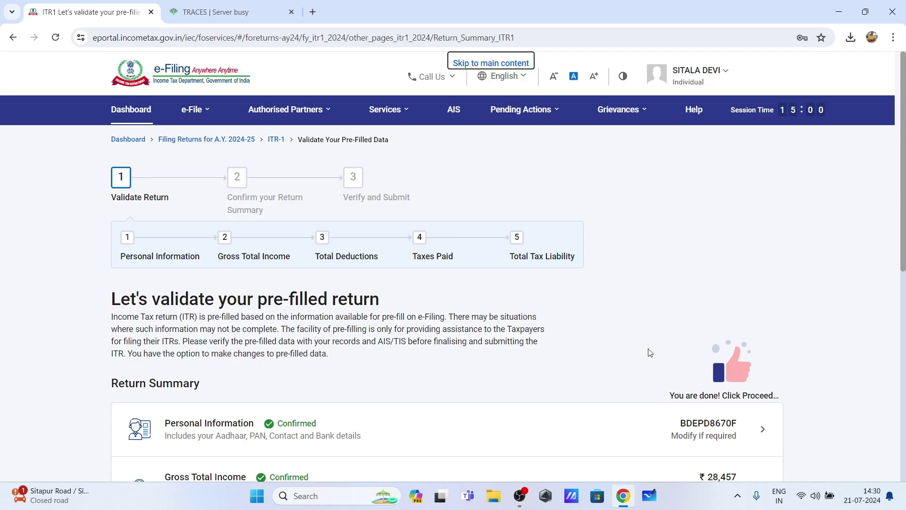
Check that all five sections of the return summary are confirmed and proceed to the tax summary
{"action": "scroll", "coordinate": [649, 352], "scroll_direction": "down", "scroll_amount": 9}
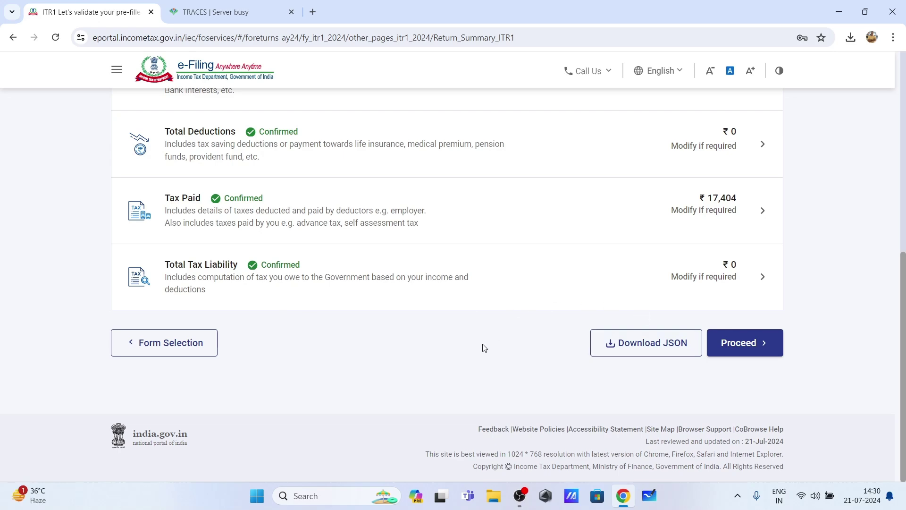
{"action": "scroll", "coordinate": [484, 349], "scroll_direction": "up", "scroll_amount": 5}
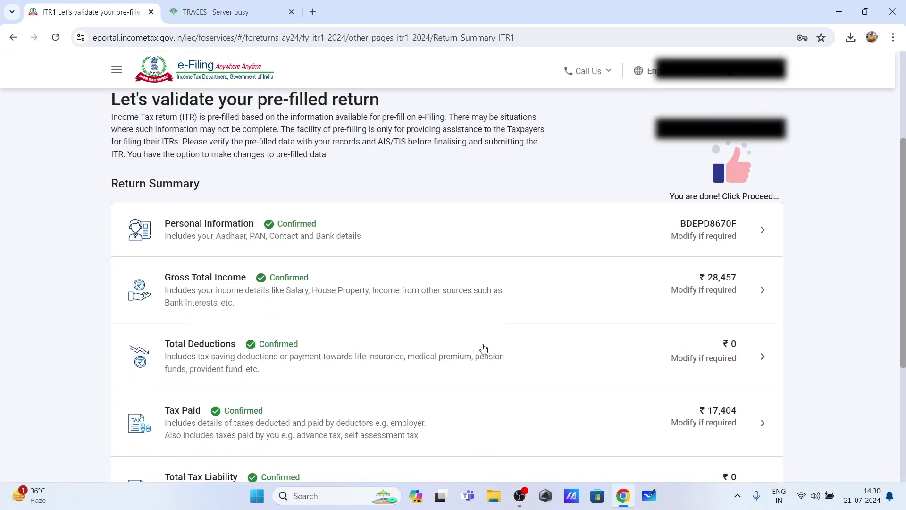
{"action": "scroll", "coordinate": [481, 350], "scroll_direction": "up", "scroll_amount": 4}
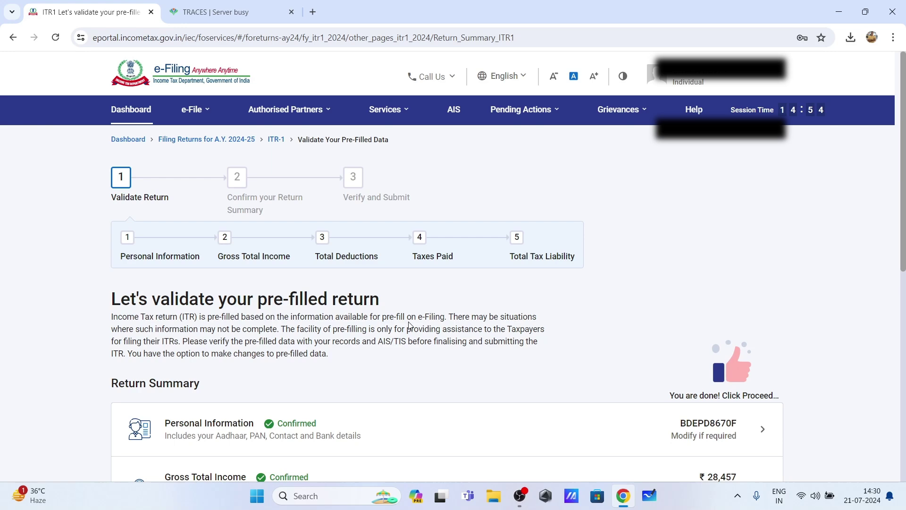
{"action": "scroll", "coordinate": [578, 334], "scroll_direction": "down", "scroll_amount": 6}
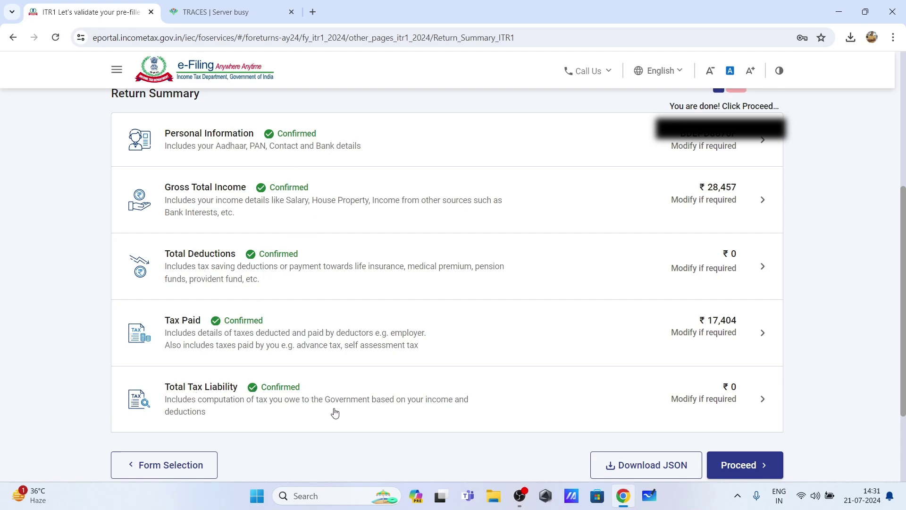
{"action": "scroll", "coordinate": [487, 448], "scroll_direction": "down", "scroll_amount": 1}
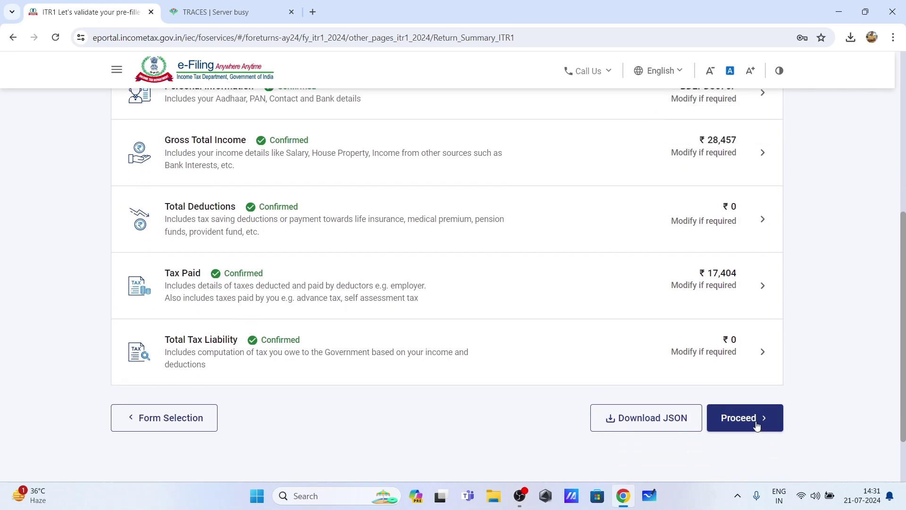
{"action": "left_click", "coordinate": [743, 419]}
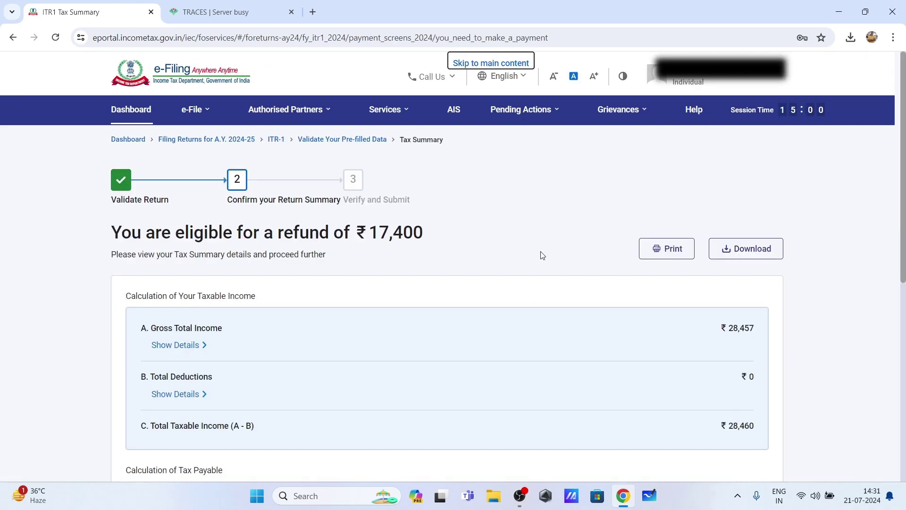
Review the taxable income, tax payable and refund calculations in the tax summary and continue to the return preview
{"action": "scroll", "coordinate": [542, 256], "scroll_direction": "down", "scroll_amount": 1}
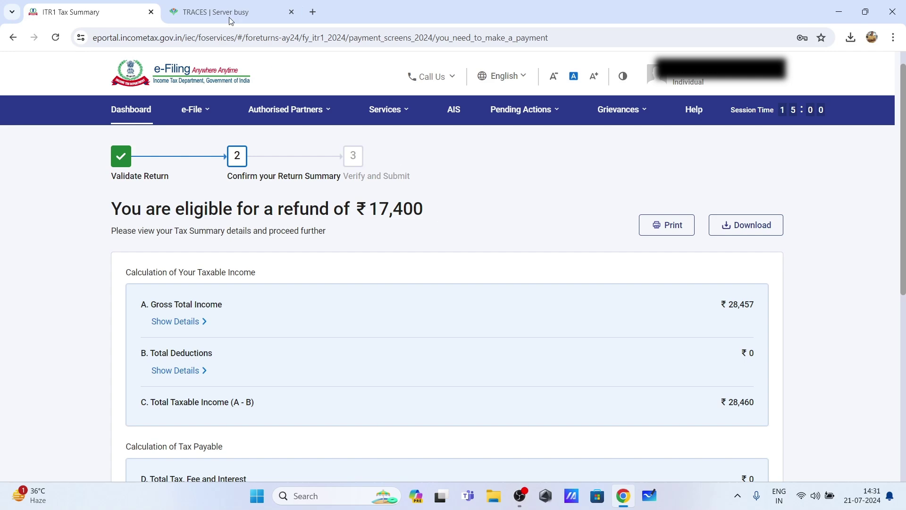
{"action": "scroll", "coordinate": [389, 198], "scroll_direction": "down", "scroll_amount": 1}
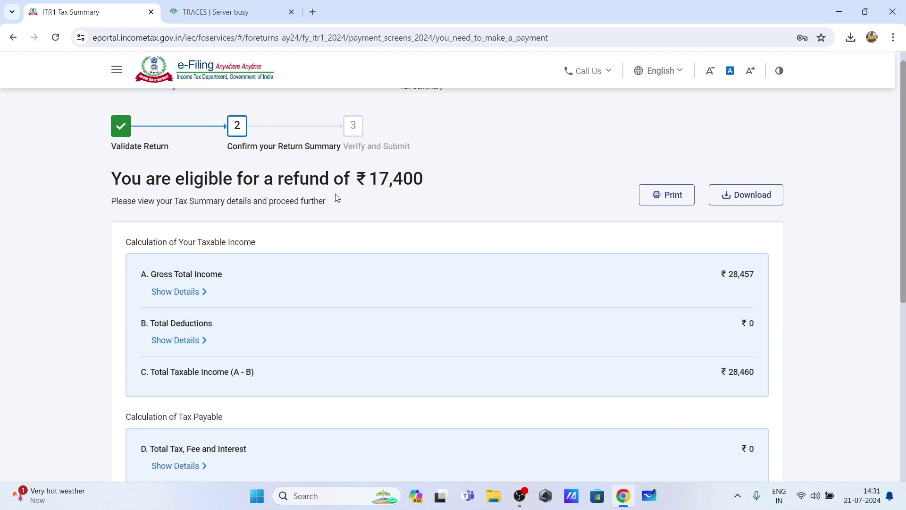
{"action": "scroll", "coordinate": [439, 203], "scroll_direction": "down", "scroll_amount": 3}
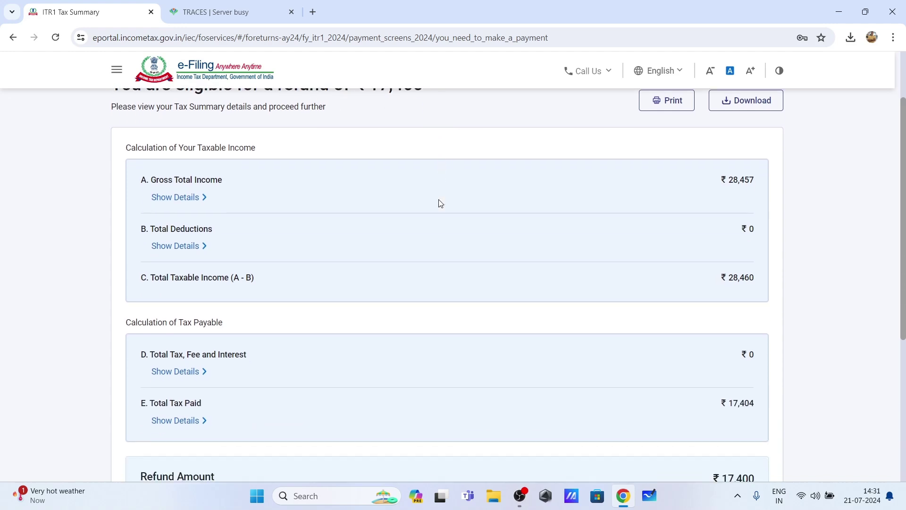
{"action": "scroll", "coordinate": [440, 203], "scroll_direction": "down", "scroll_amount": 4}
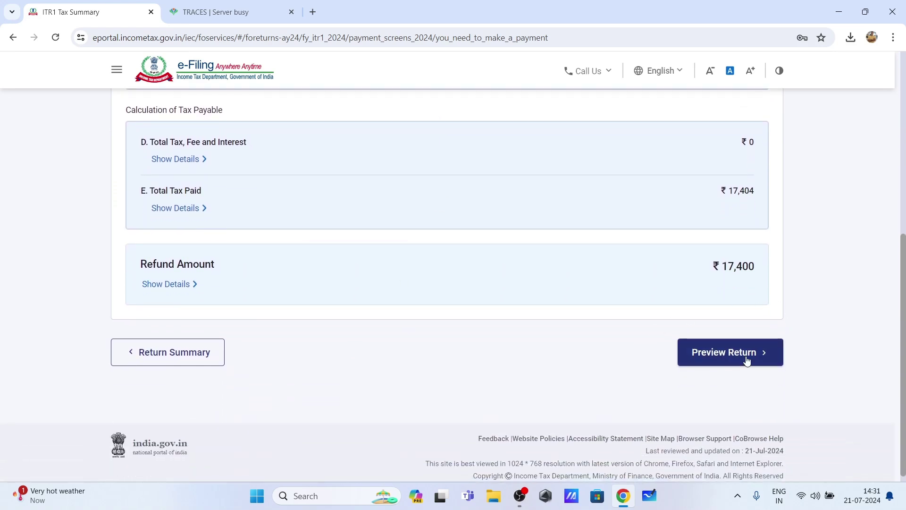
{"action": "left_click", "coordinate": [746, 361]}
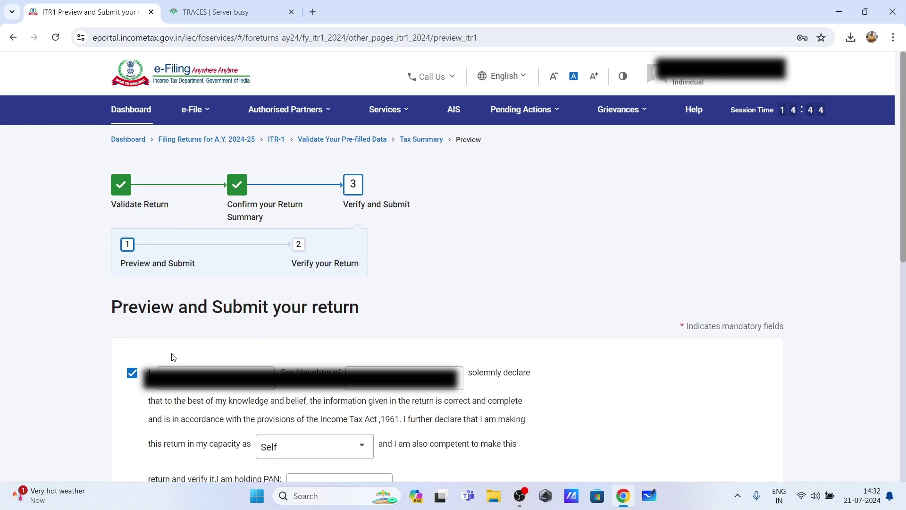
Check the declaration with the capacity Self, leave the Tax Return Preparer details blank and proceed to the preview
{"action": "scroll", "coordinate": [133, 424], "scroll_direction": "down", "scroll_amount": 2}
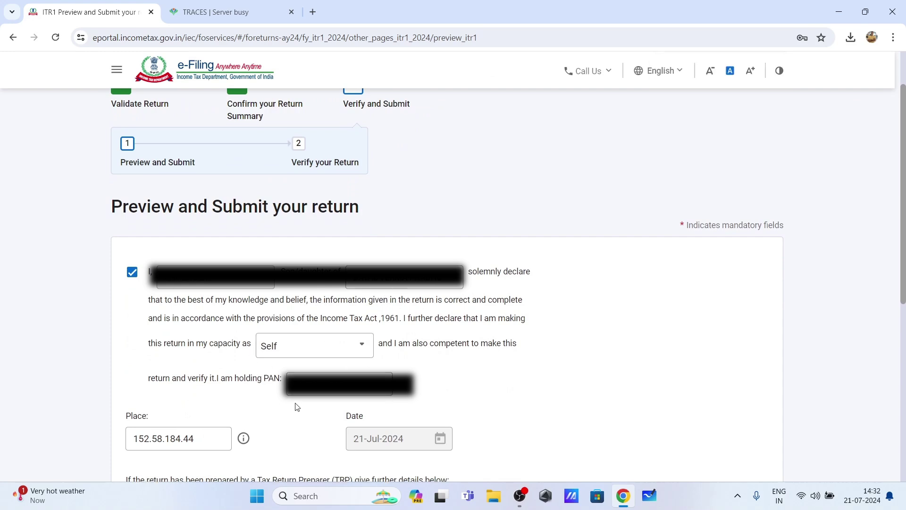
{"action": "scroll", "coordinate": [477, 393], "scroll_direction": "down", "scroll_amount": 5}
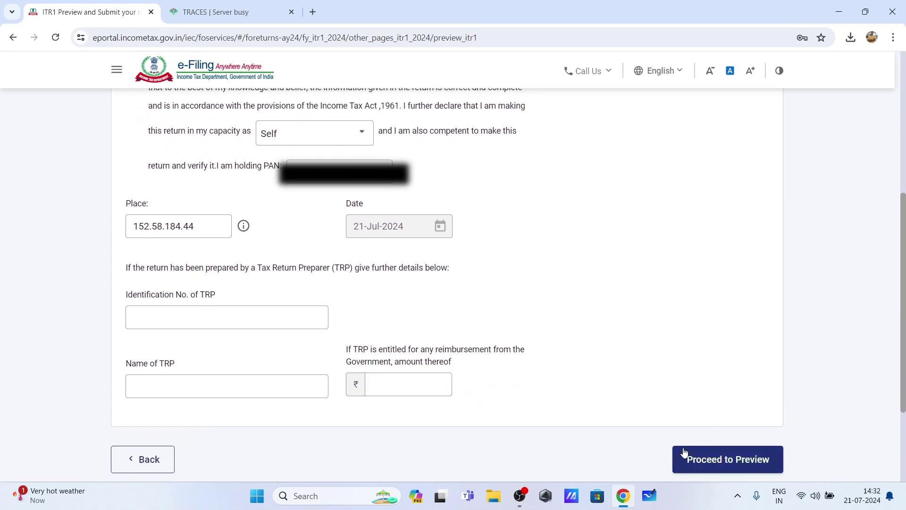
{"action": "left_click", "coordinate": [734, 461]}
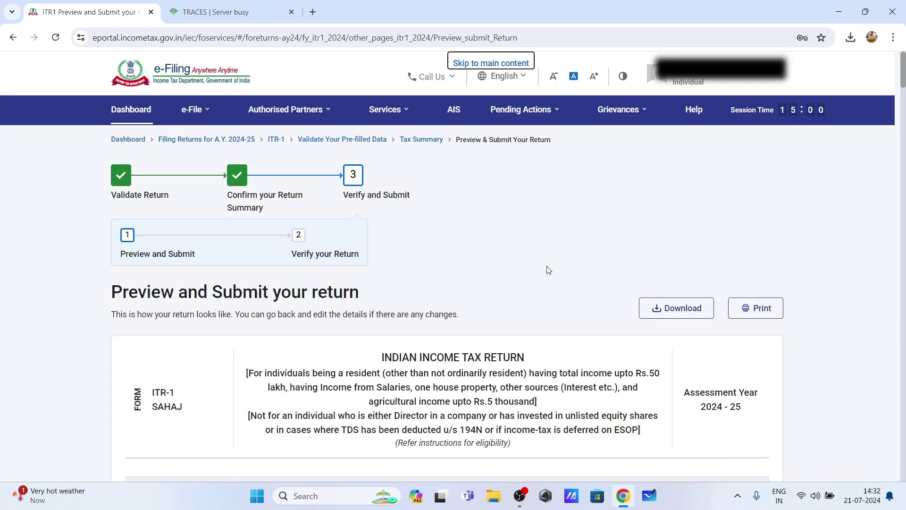
Review the ITR-1 preview from general information through income, deductions, TDS and verification, and proceed to validation
{"action": "scroll", "coordinate": [549, 266], "scroll_direction": "down", "scroll_amount": 3}
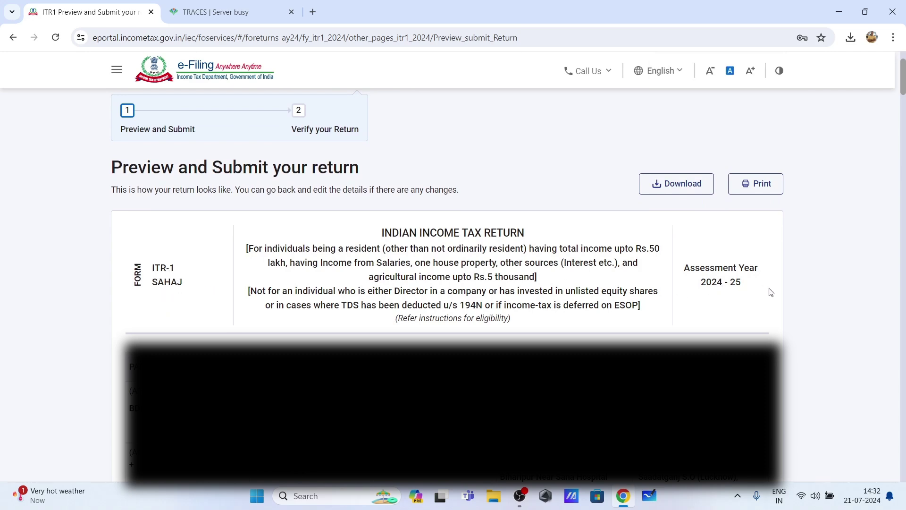
{"action": "scroll", "coordinate": [811, 345], "scroll_direction": "down", "scroll_amount": 7}
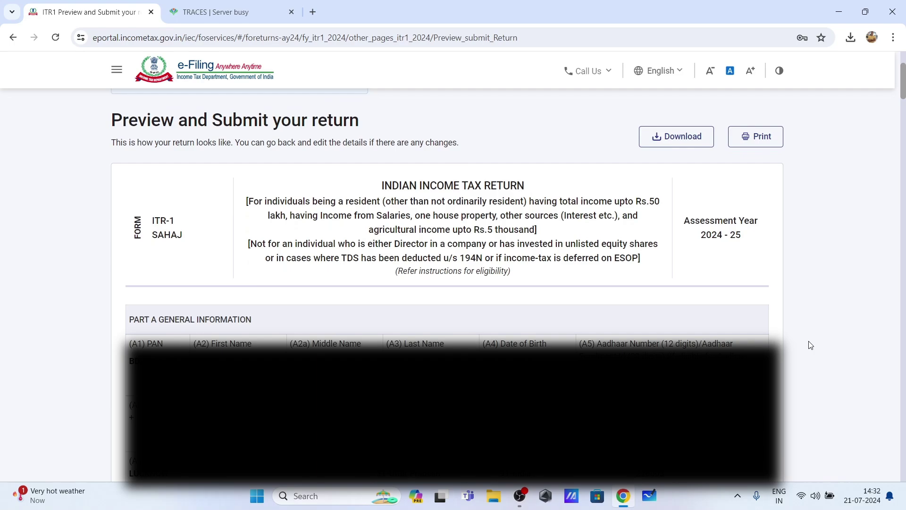
{"action": "scroll", "coordinate": [811, 345], "scroll_direction": "down", "scroll_amount": 15}
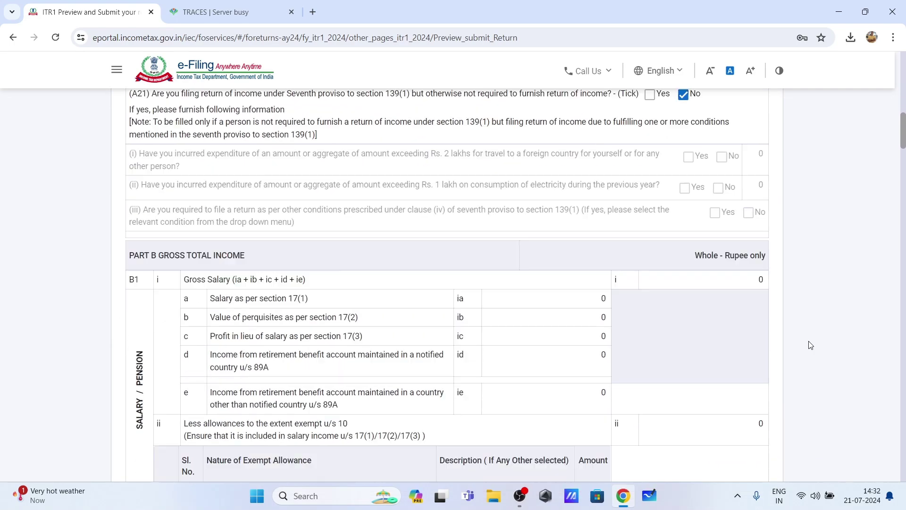
{"action": "scroll", "coordinate": [810, 345], "scroll_direction": "down", "scroll_amount": 15}
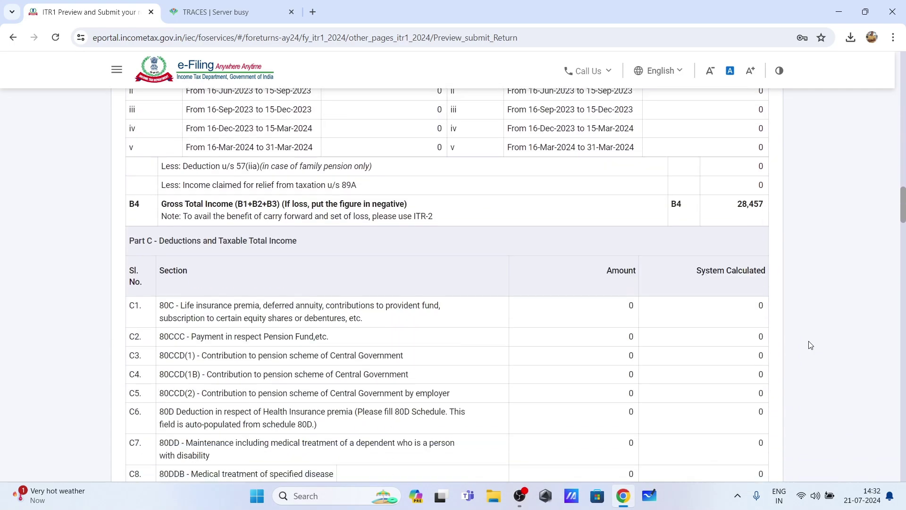
{"action": "scroll", "coordinate": [811, 345], "scroll_direction": "down", "scroll_amount": 20}
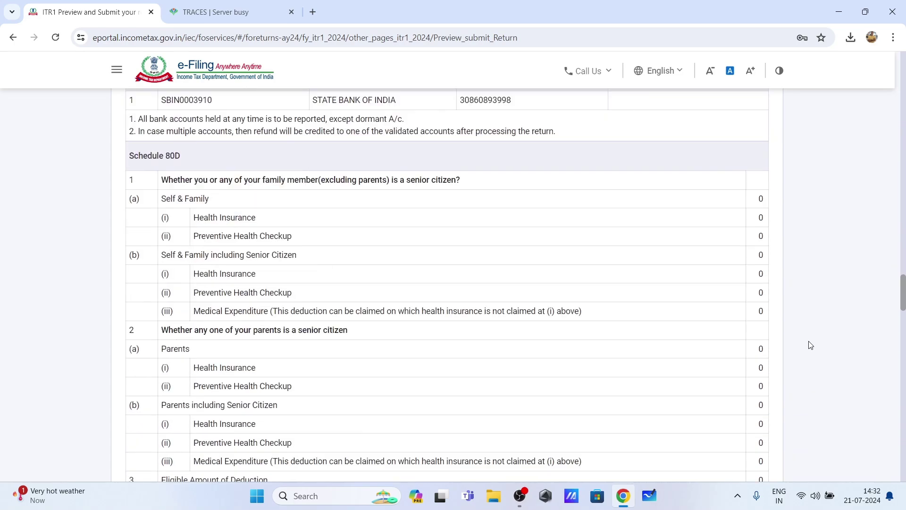
{"action": "scroll", "coordinate": [810, 345], "scroll_direction": "down", "scroll_amount": 20}
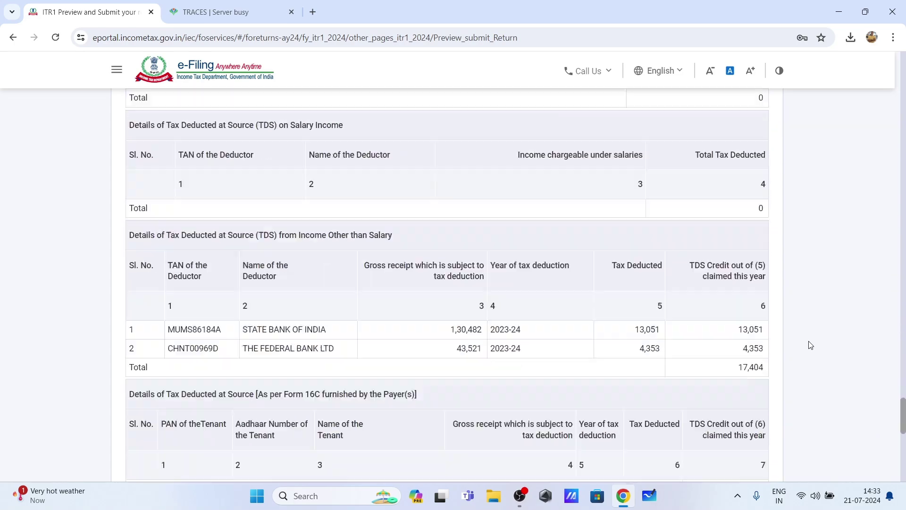
{"action": "scroll", "coordinate": [811, 345], "scroll_direction": "up", "scroll_amount": 1}
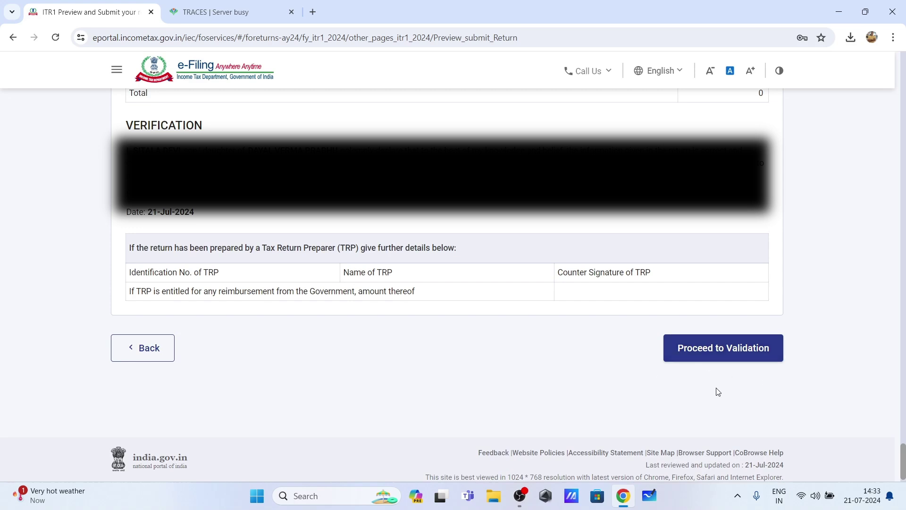
{"action": "left_click", "coordinate": [719, 354]}
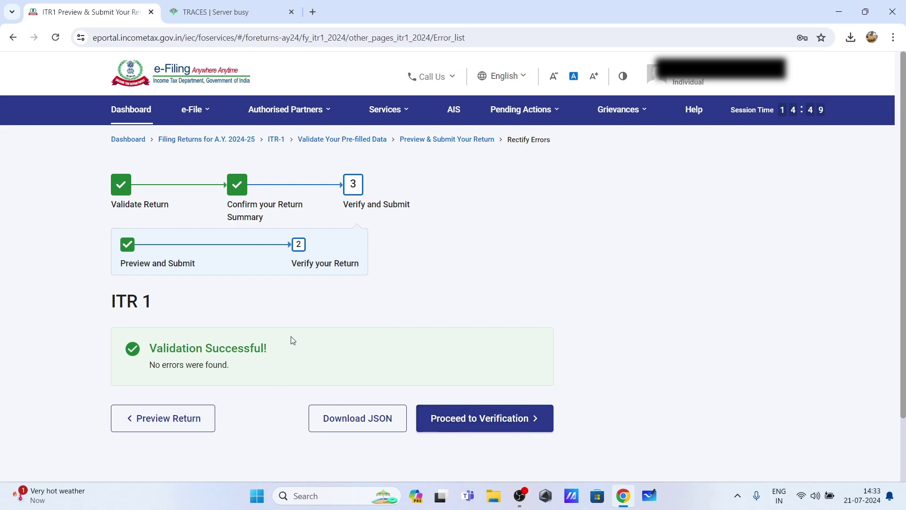
Proceed from the validated return to verification, choose e-Verify Now as the method and continue
{"action": "left_click", "coordinate": [510, 427]}
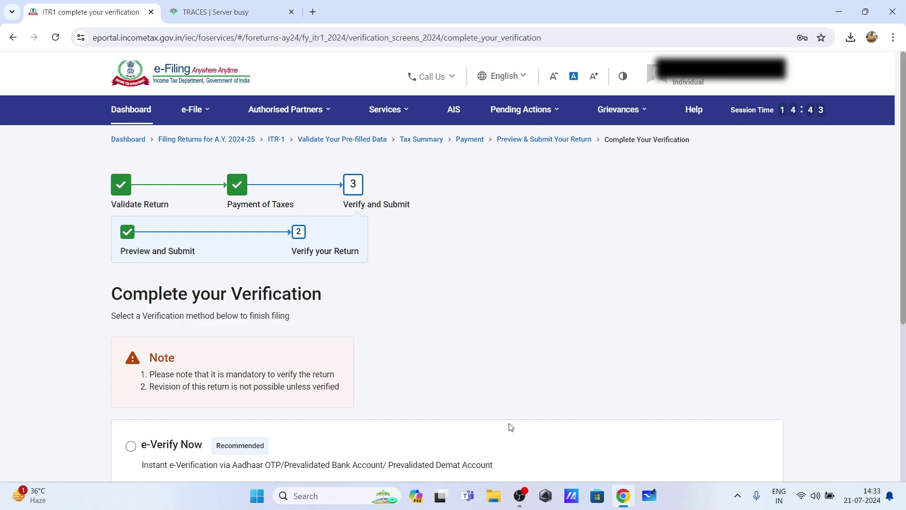
{"action": "scroll", "coordinate": [449, 368], "scroll_direction": "down", "scroll_amount": 1}
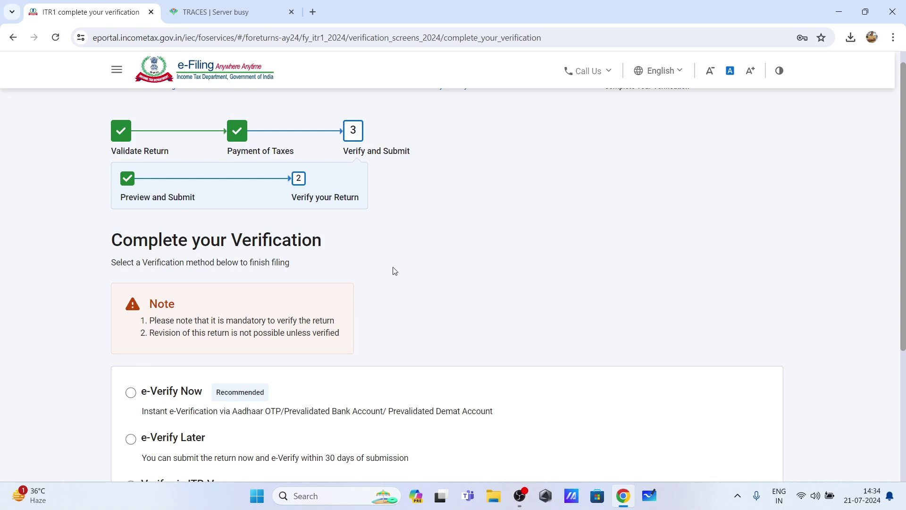
{"action": "scroll", "coordinate": [421, 312], "scroll_direction": "down", "scroll_amount": 2}
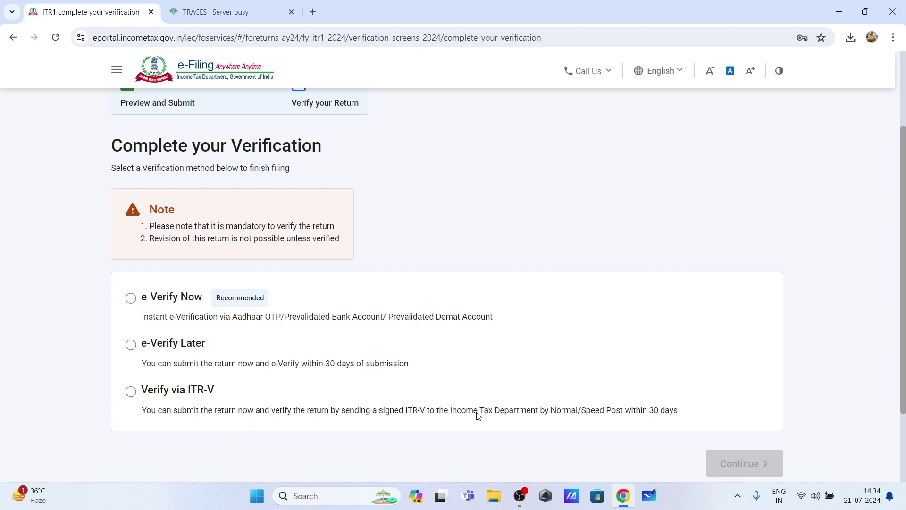
{"action": "left_click", "coordinate": [131, 298]}
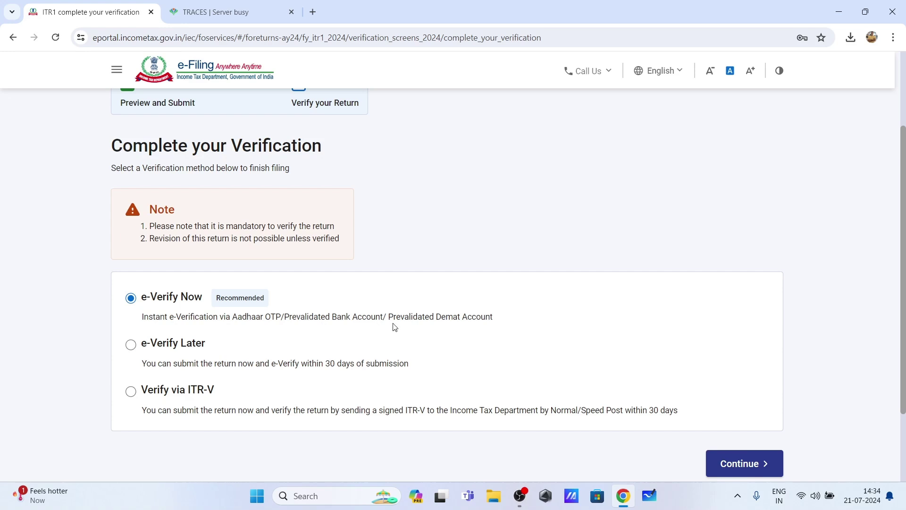
{"action": "left_click", "coordinate": [754, 468]}
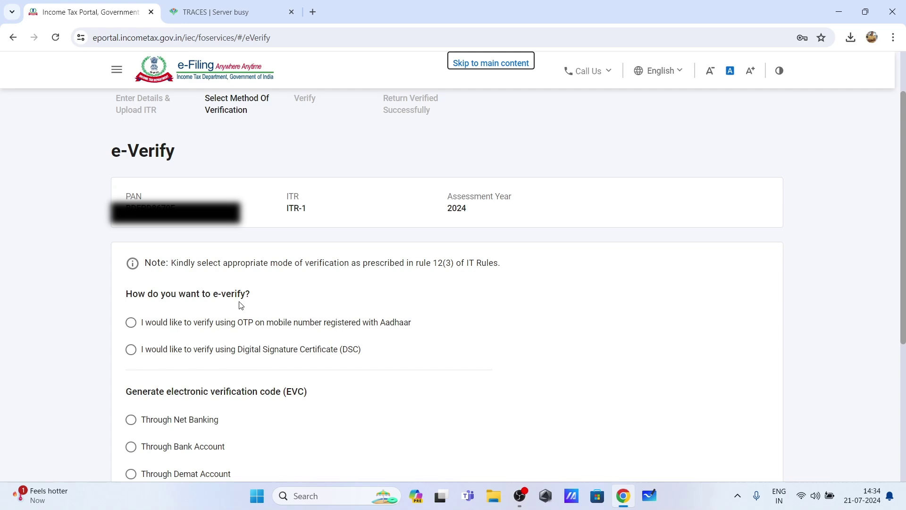
Choose verification by OTP on the Aadhaar-registered mobile number, agree to validate the Aadhaar details and generate the OTP
{"action": "left_click", "coordinate": [133, 324]}
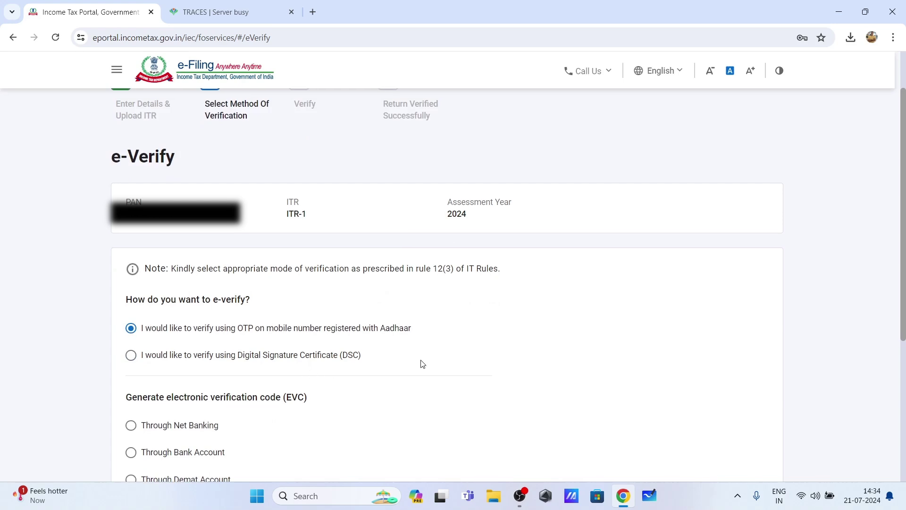
{"action": "scroll", "coordinate": [500, 363], "scroll_direction": "down", "scroll_amount": 5}
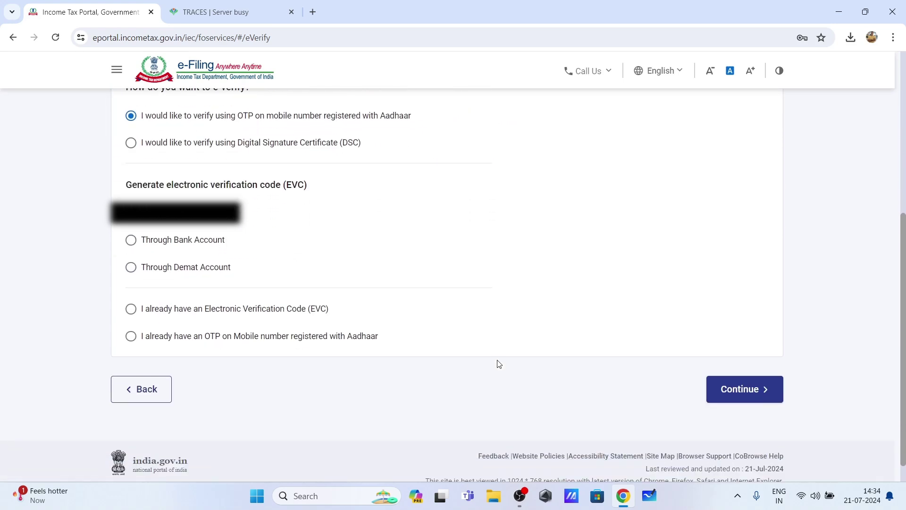
{"action": "left_click", "coordinate": [748, 398]}
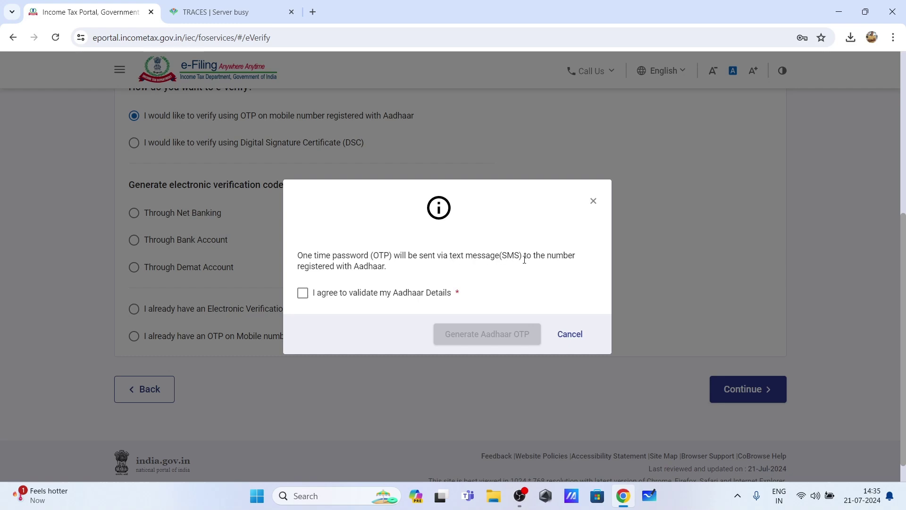
{"action": "left_click", "coordinate": [306, 297]}
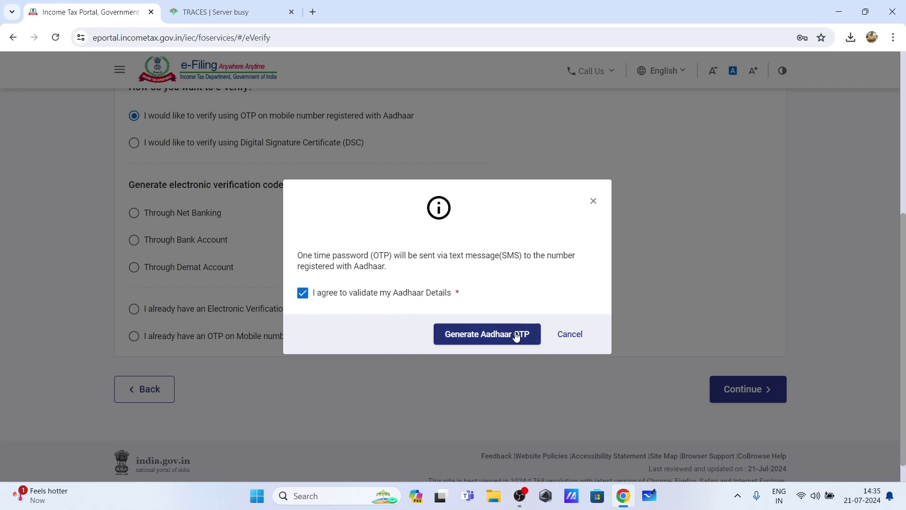
{"action": "left_click", "coordinate": [488, 339]}
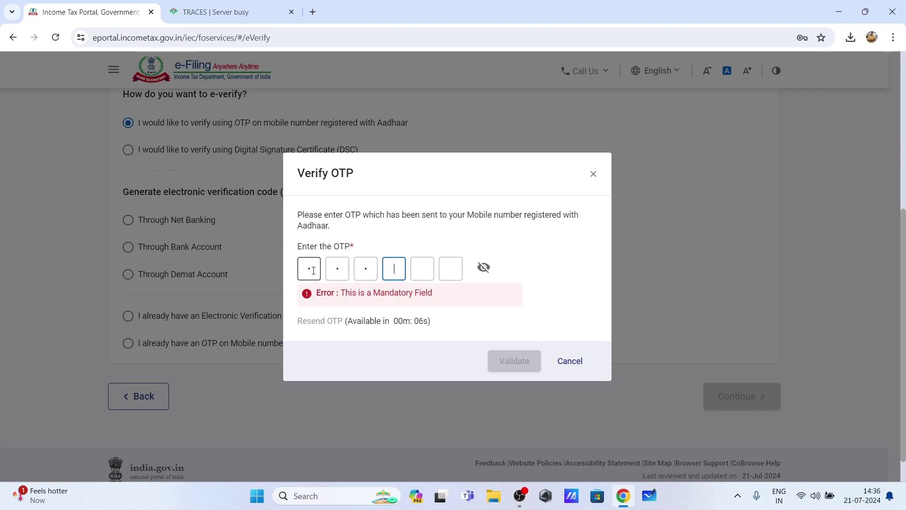
Enter and validate the Aadhaar OTP, and confirm the submission of the return
{"action": "type", "text": "•••"}
{"action": "left_click", "coordinate": [513, 351]}
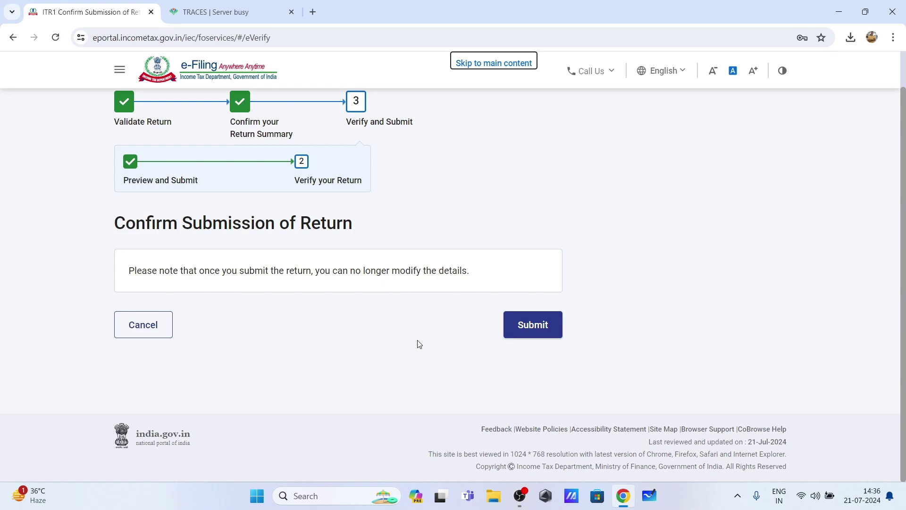
{"action": "left_click", "coordinate": [543, 333]}
{"action": "left_click", "coordinate": [533, 325]}
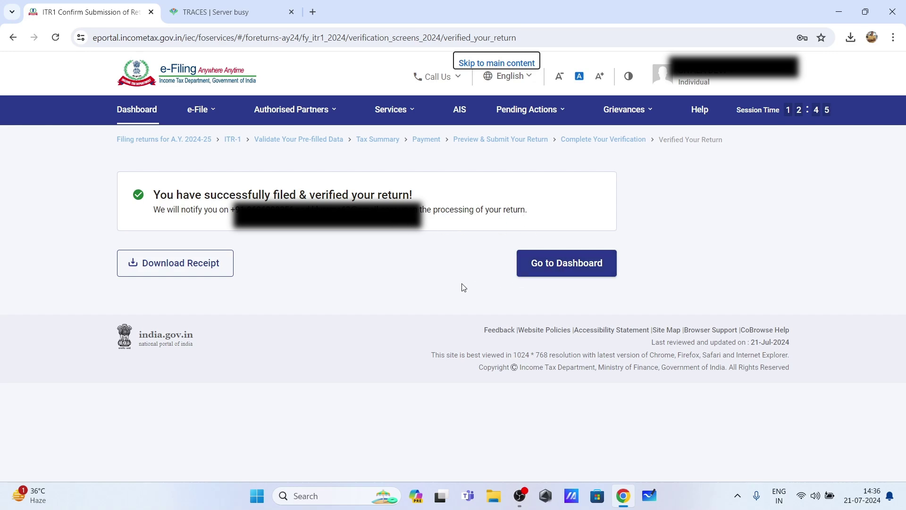
Go to the dashboard and examine the ITR status with the awaited refund and processing stages
{"action": "left_click", "coordinate": [573, 267]}
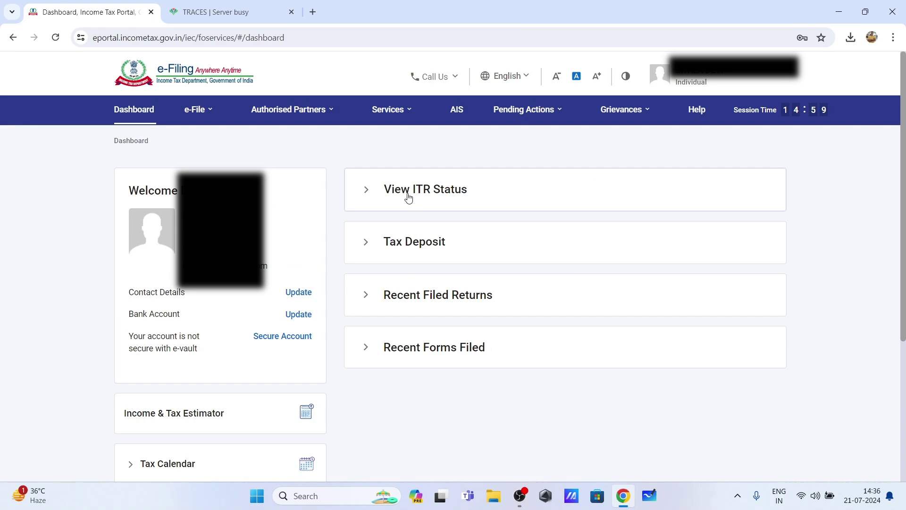
{"action": "left_click", "coordinate": [396, 191]}
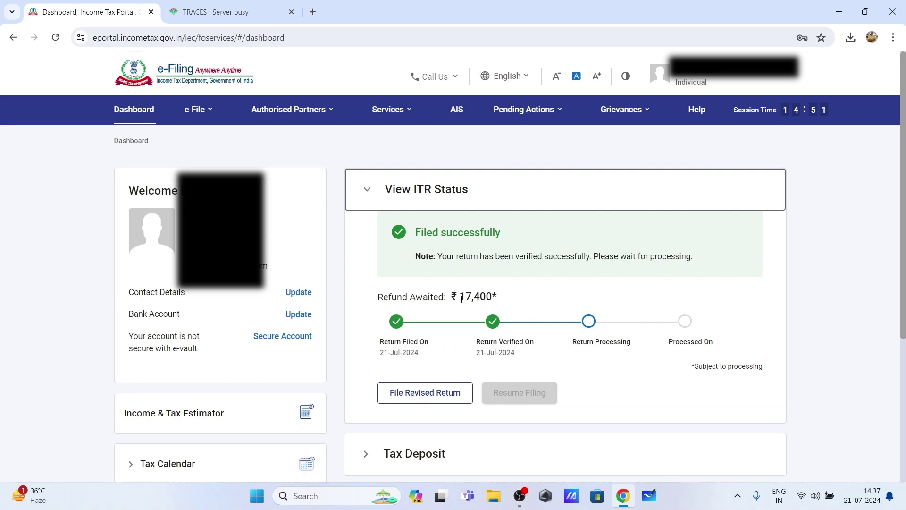
{"action": "left_click", "coordinate": [370, 319]}
{"action": "scroll", "coordinate": [370, 318], "scroll_direction": "down", "scroll_amount": 2}
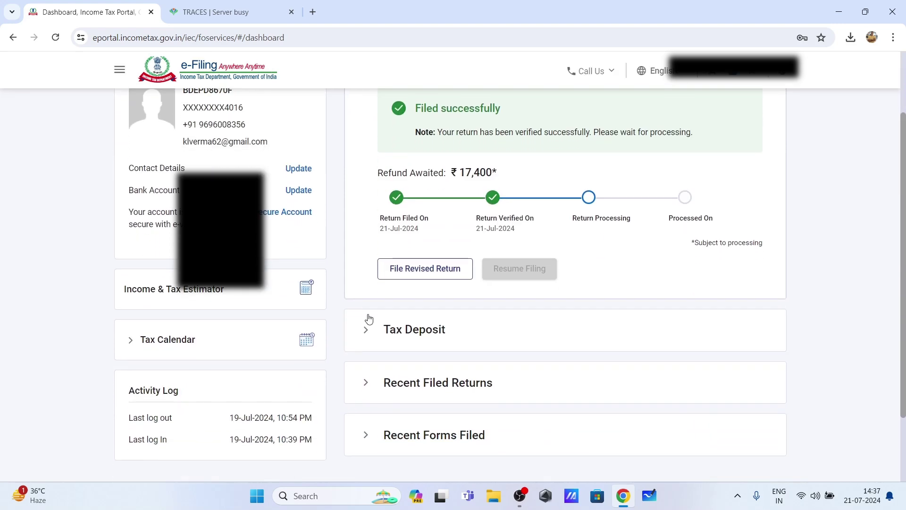
{"action": "scroll", "coordinate": [370, 318], "scroll_direction": "up", "scroll_amount": 2}
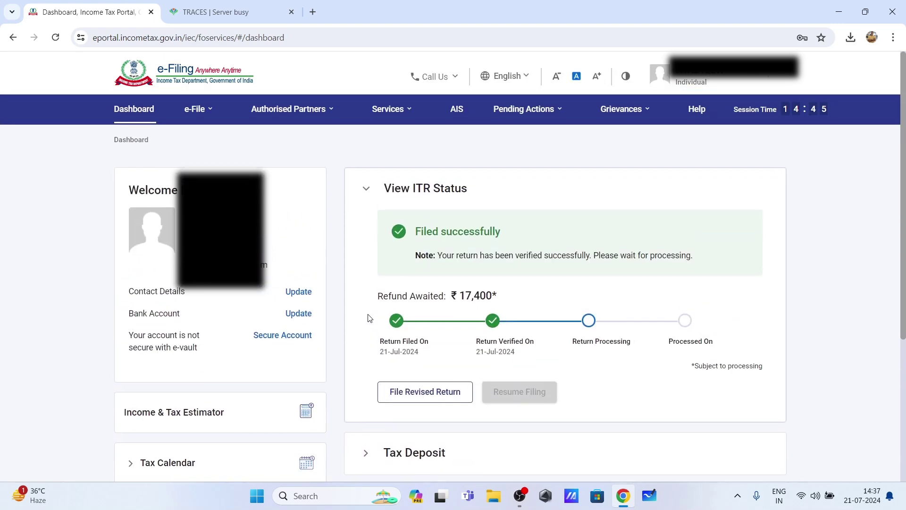
{"action": "scroll", "coordinate": [370, 318], "scroll_direction": "down", "scroll_amount": 1}
{"action": "scroll", "coordinate": [371, 319], "scroll_direction": "up", "scroll_amount": 1}
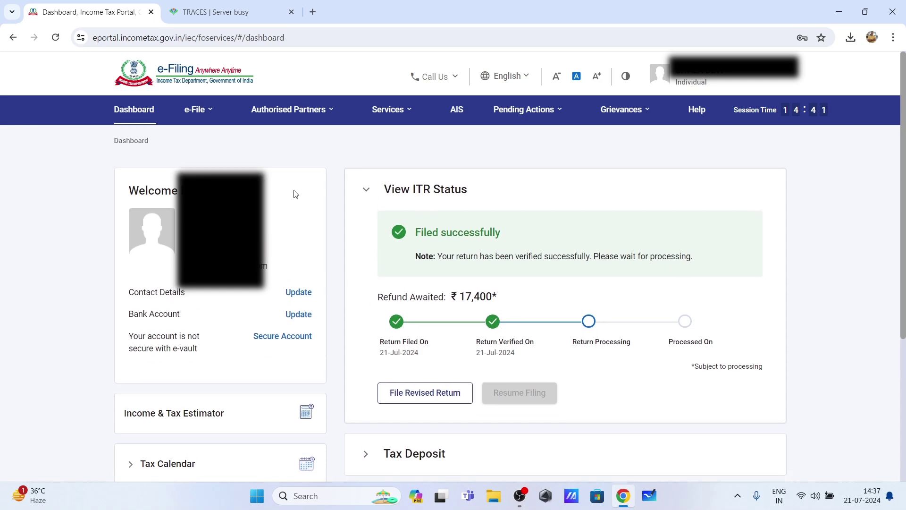
Bring up the income tax return options for viewing the filed returns
{"action": "left_click", "coordinate": [194, 109]}
{"action": "mouse_move", "coordinate": [236, 139]}
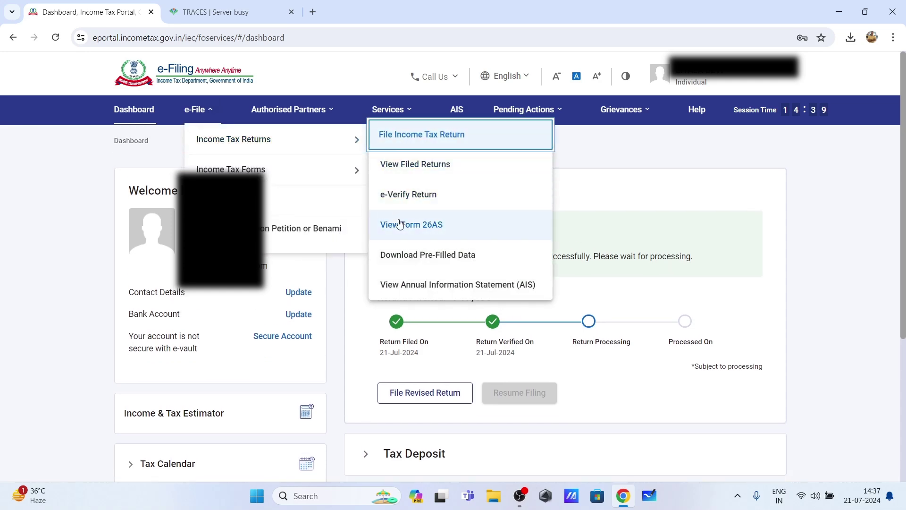
{"action": "mouse_move", "coordinate": [331, 170]}
{"action": "mouse_move", "coordinate": [298, 140]}
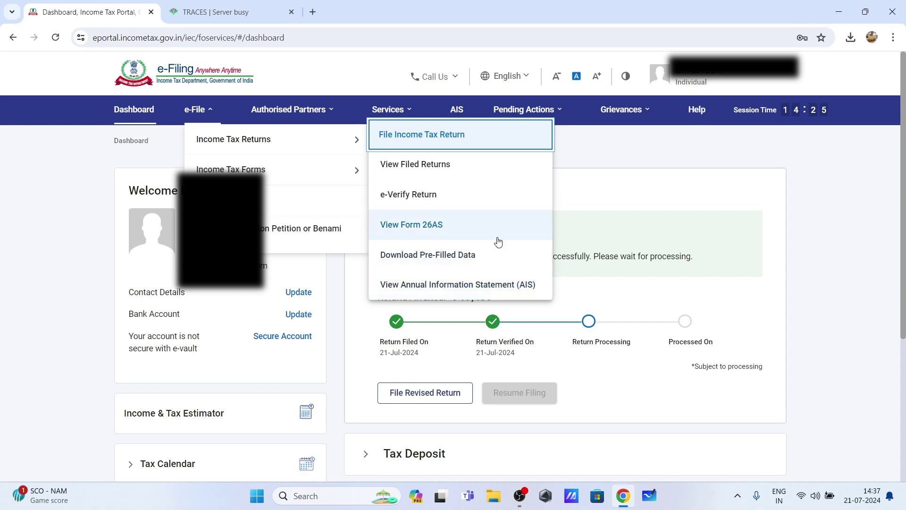
{"action": "left_click", "coordinate": [413, 224]}
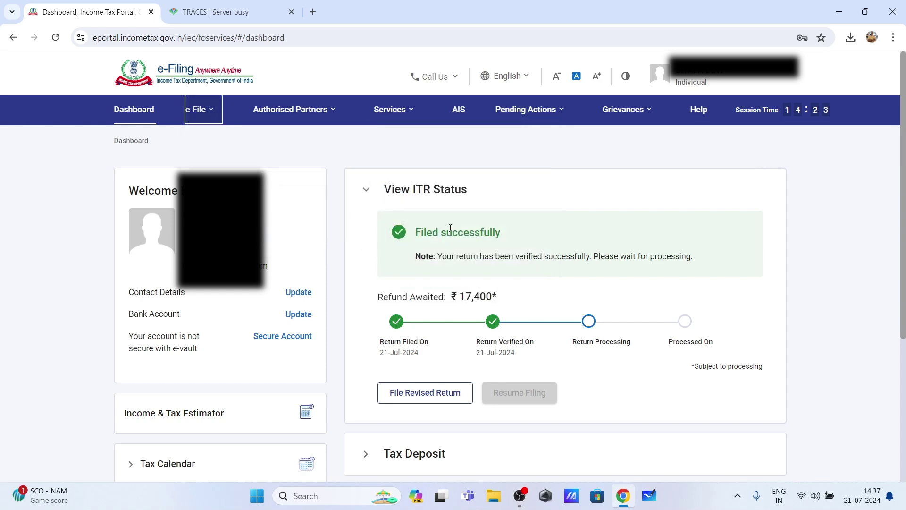
{"action": "mouse_move", "coordinate": [206, 121]}
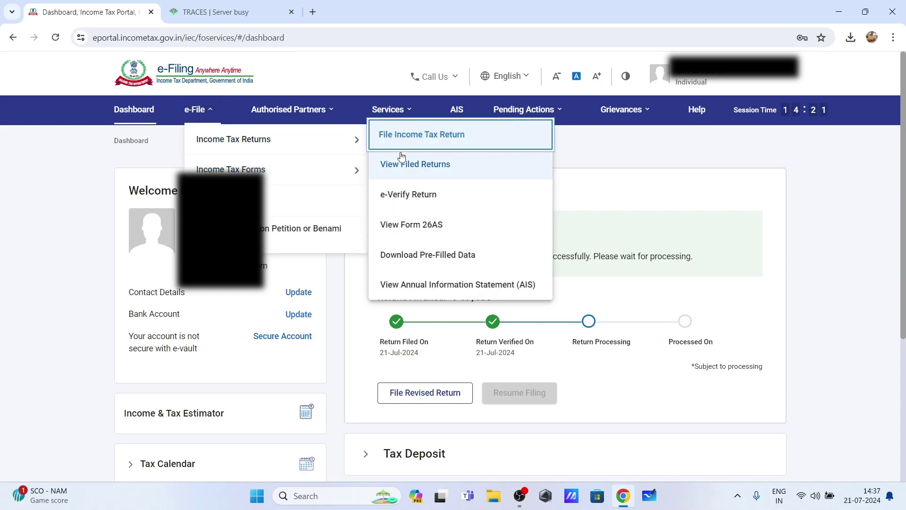